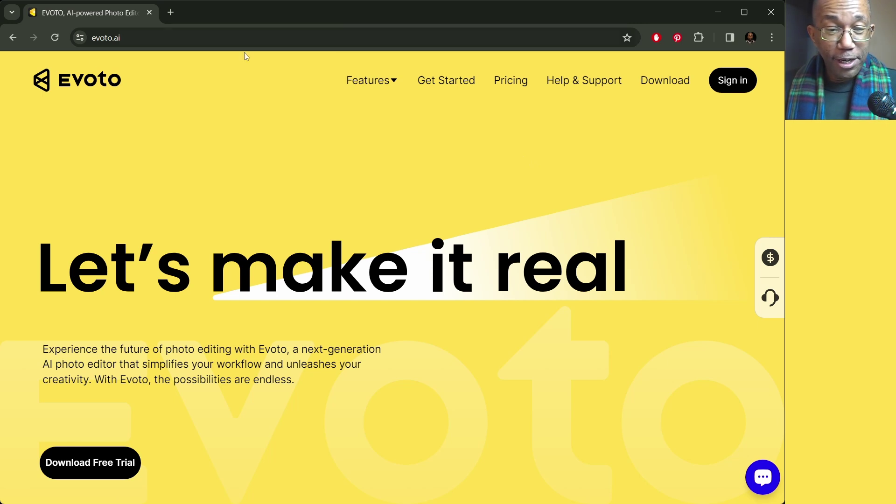
Step: Go to the Evoto download page from the evoto.ai top navigation bar
mouse_move(381, 86)
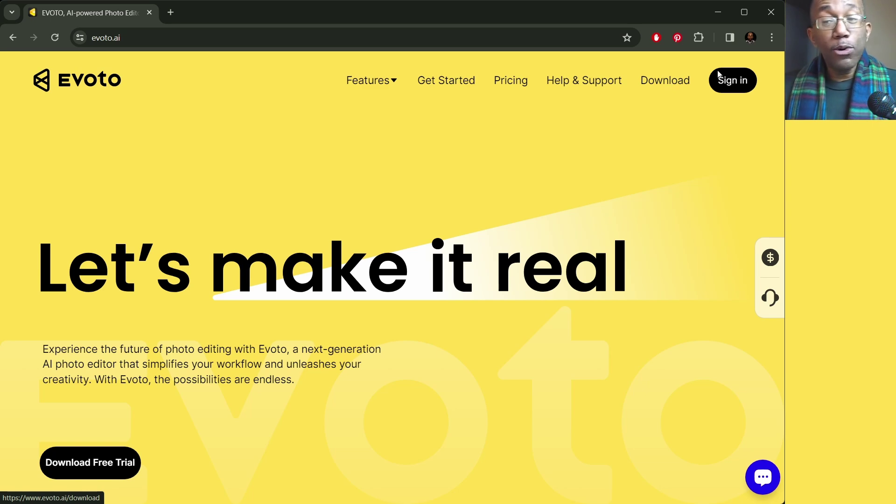
left_click(663, 86)
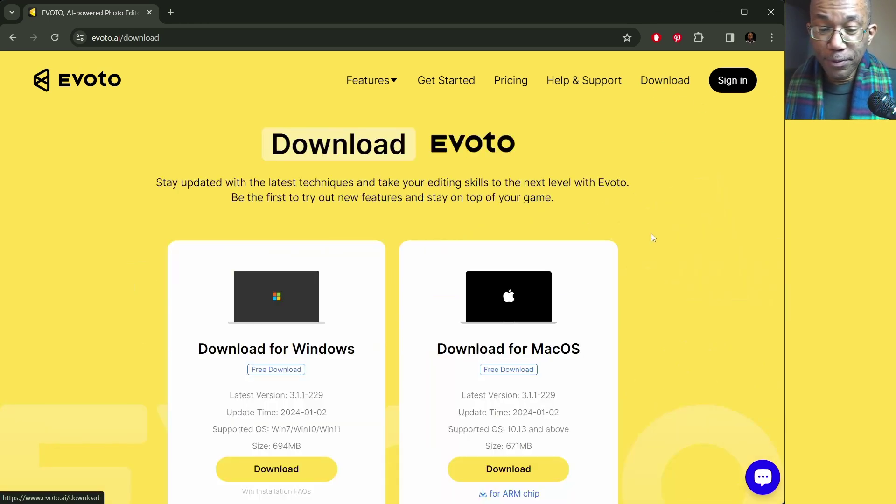
Step: Scroll down the download page to view the installers, then back to the top
scroll(627, 243, "down", 2)
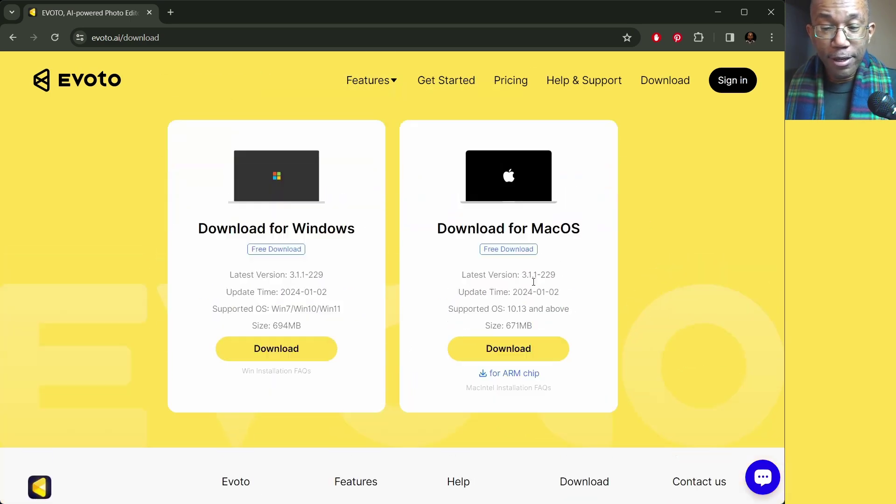
scroll(616, 240, "up", 2)
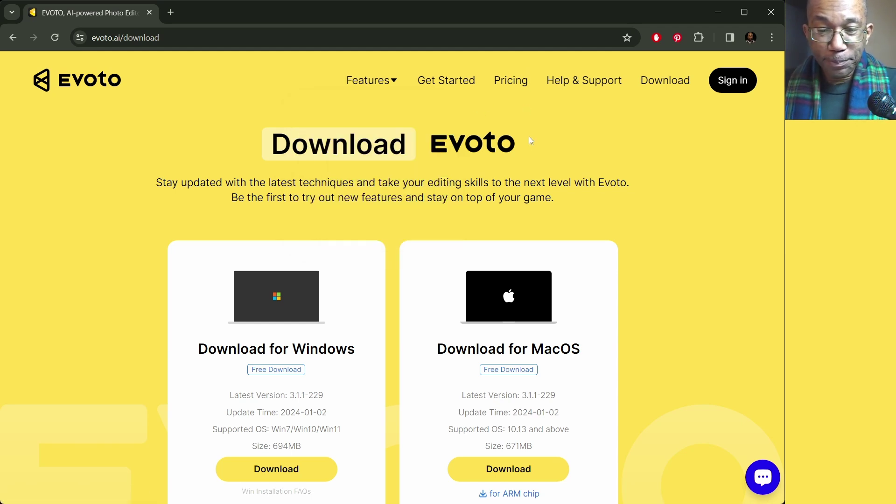
scroll(568, 178, "down", 2)
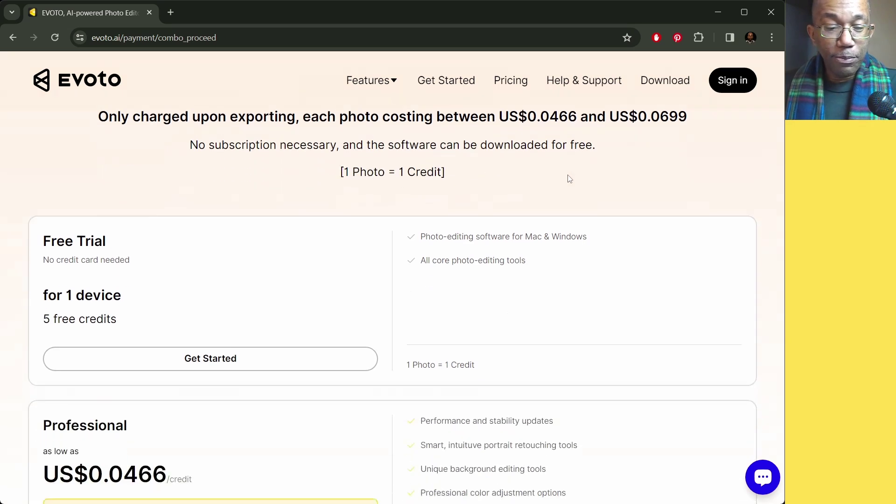
scroll(569, 179, "down", 6)
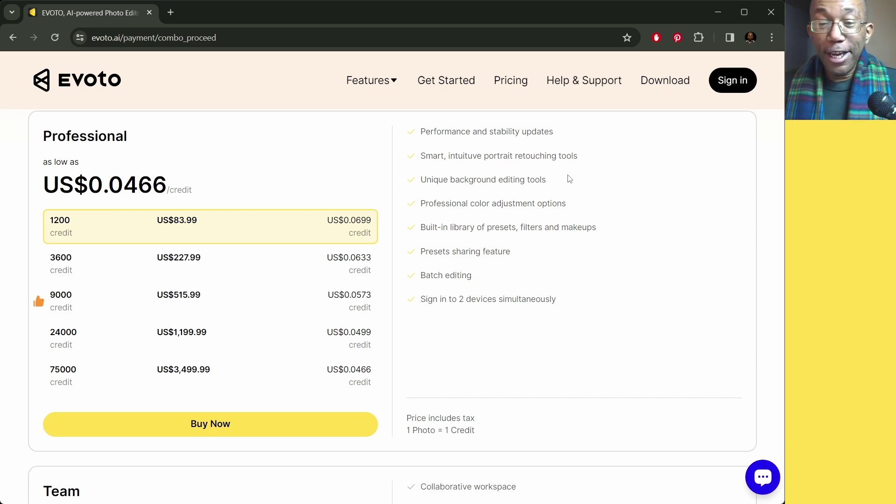
scroll(579, 175, "up", 10)
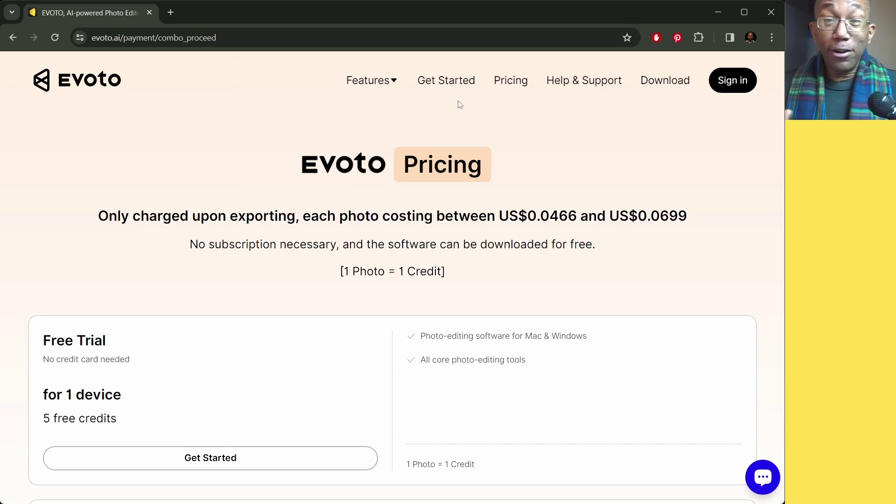
Step: Minimize Chrome, review the three completed exports in Evoto, and return to the home screen
left_click(718, 13)
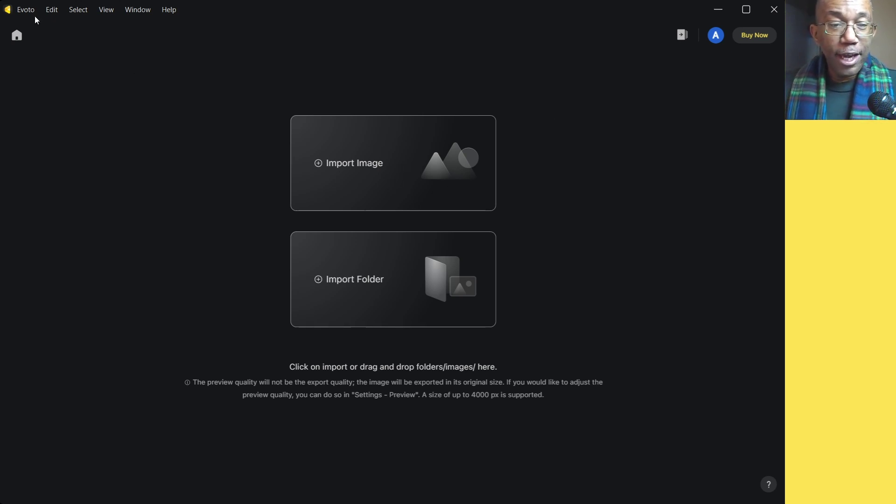
left_click(683, 36)
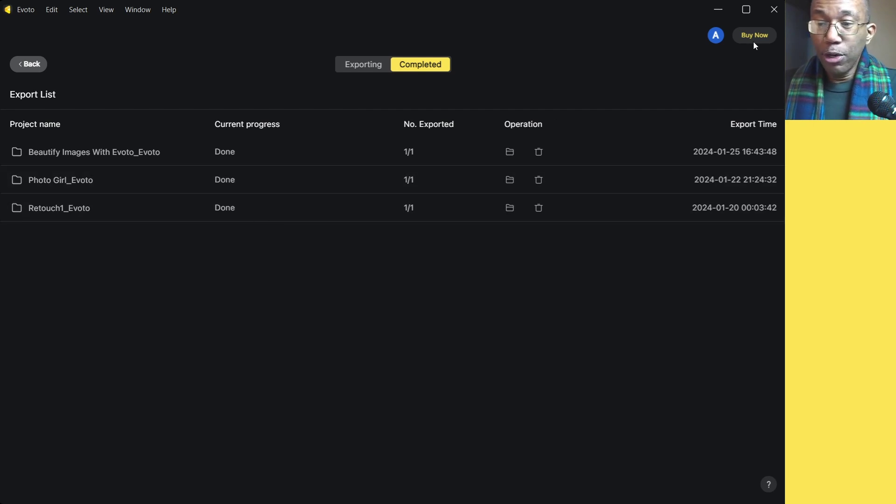
left_click(29, 65)
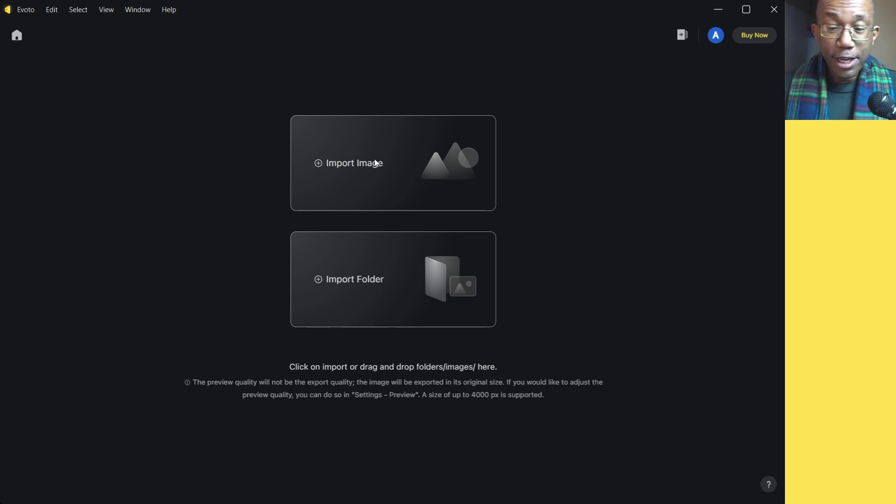
Step: Import the portrait Beautify Images With Evoto.png into the Evoto editor
left_click(370, 176)
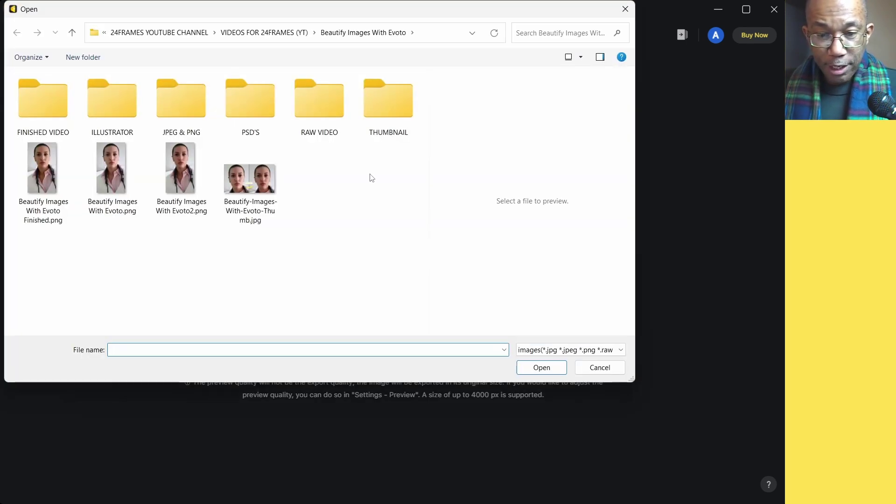
left_click(112, 177)
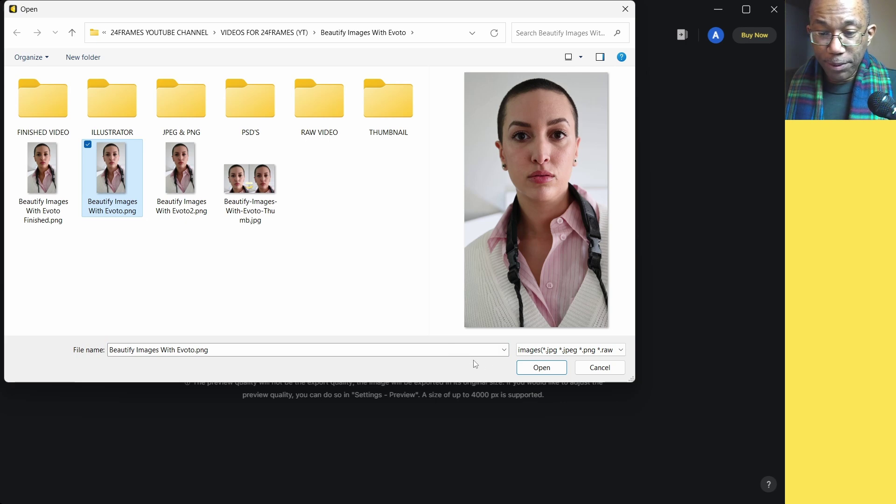
left_click(541, 367)
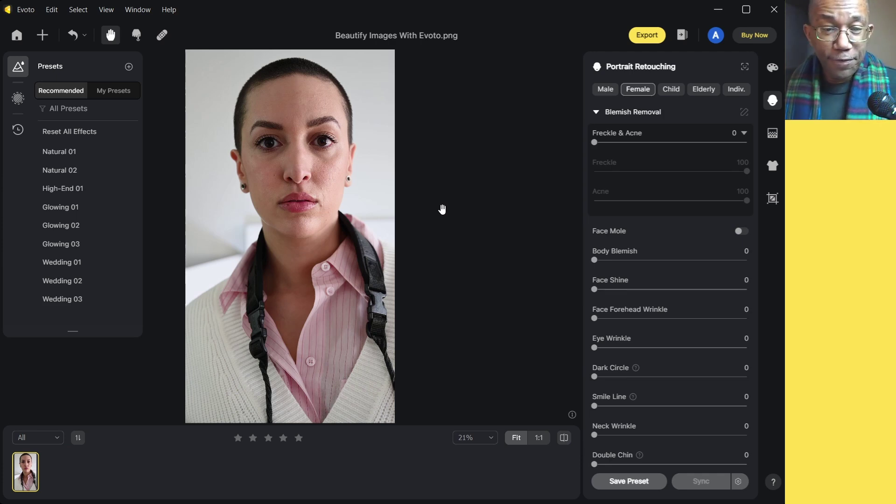
left_click(43, 36)
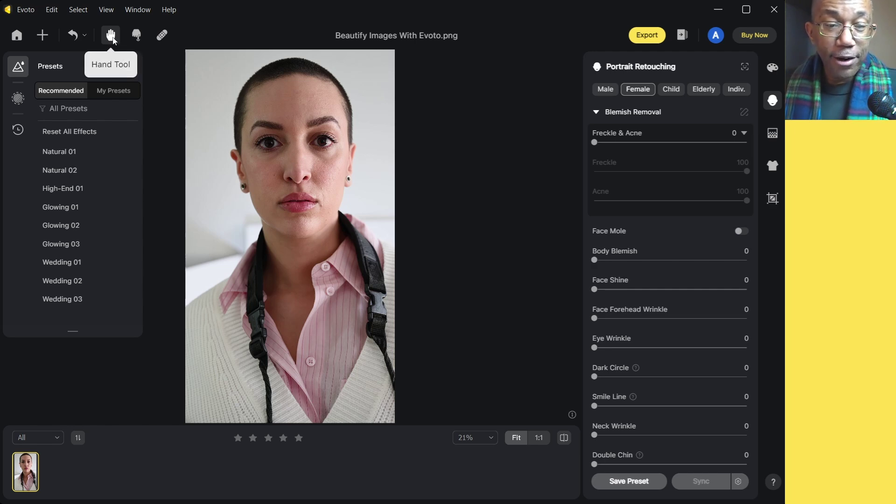
Step: Pan the portrait slightly to the right with the Hand Tool
left_click(111, 35)
left_click_drag(300, 141, 334, 150)
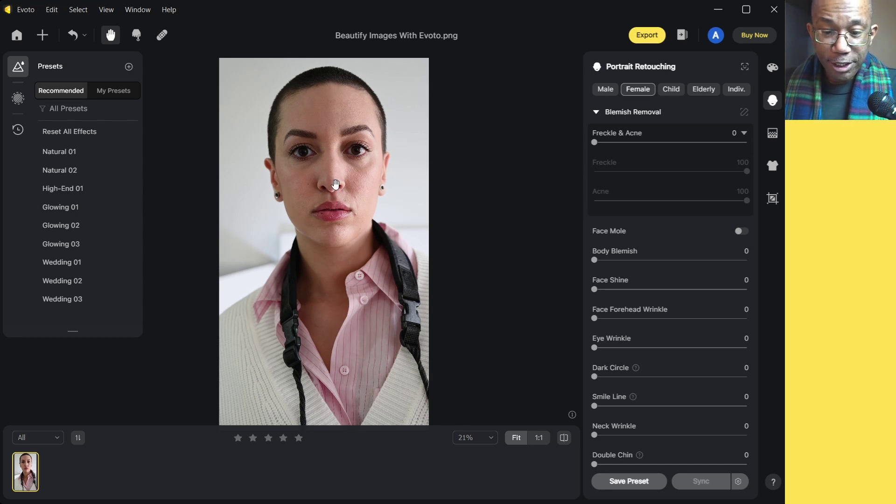
Step: Zoom to 51% on the face, try the Cinematic Cool Hokkaido Hues preset, then undo it
scroll(335, 184, "up", 5)
left_click_drag(354, 135, 360, 156)
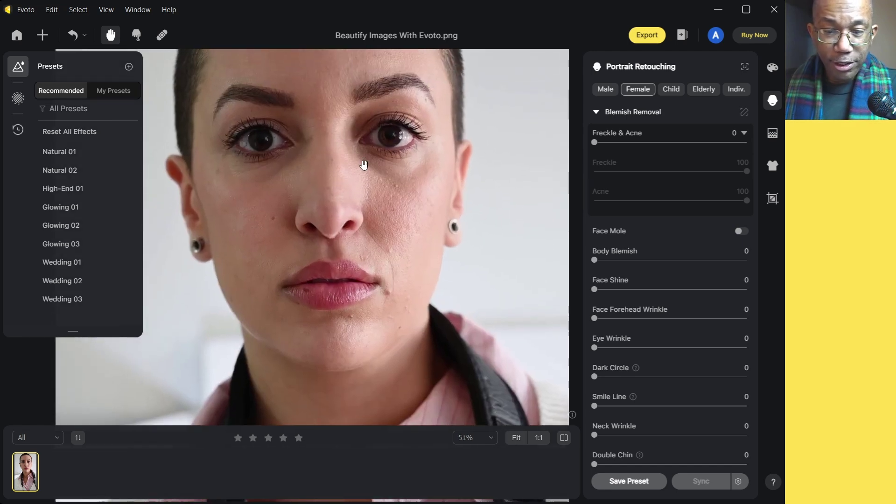
scroll(104, 177, "down", 10)
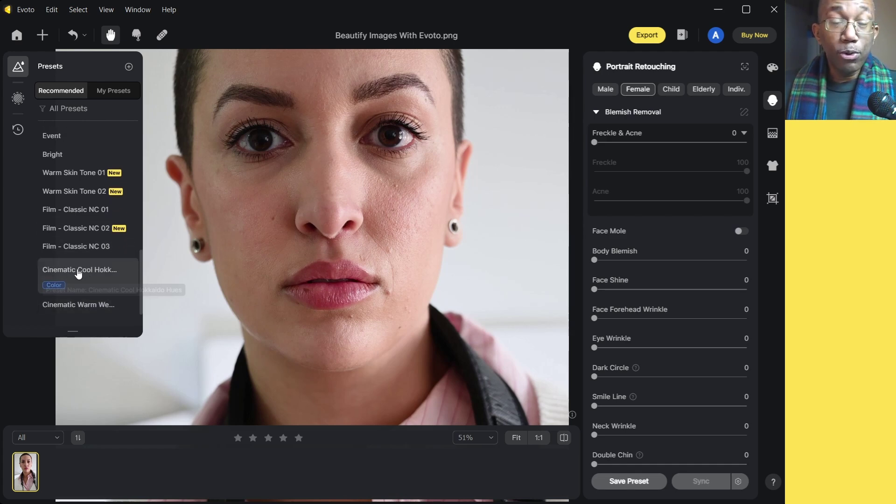
left_click(79, 270)
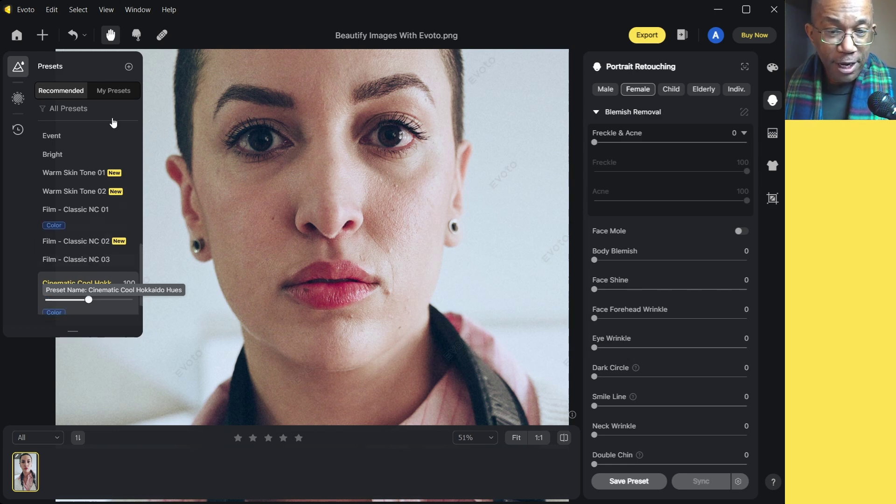
left_click(74, 35)
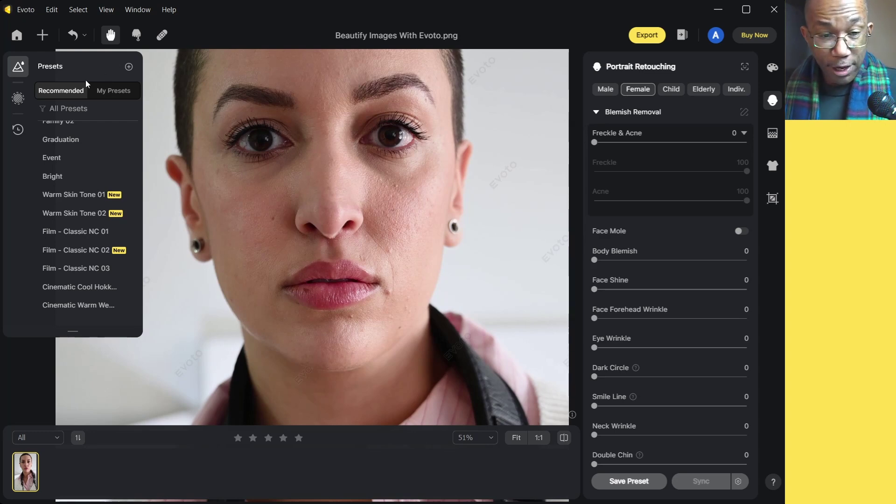
Step: Look through the Color Masks and History panels, close the presets side panel, and show Color Adjustments
left_click(19, 99)
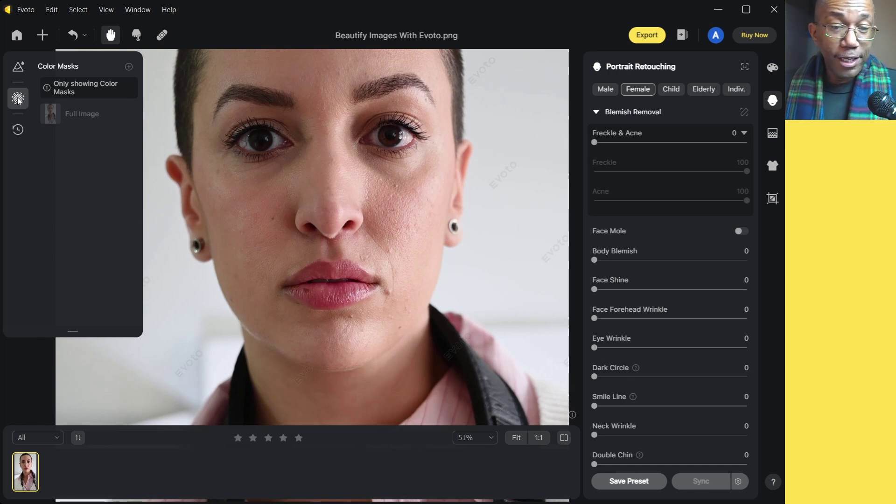
left_click(18, 131)
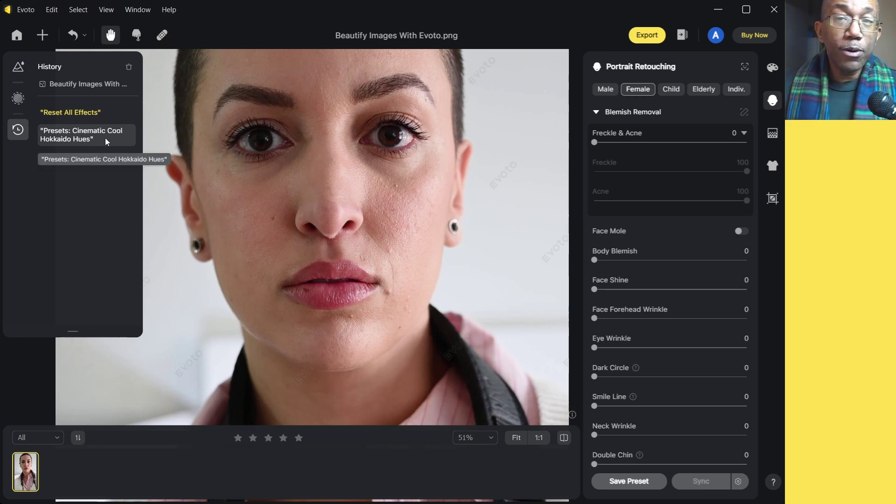
left_click(18, 68)
left_click(18, 68)
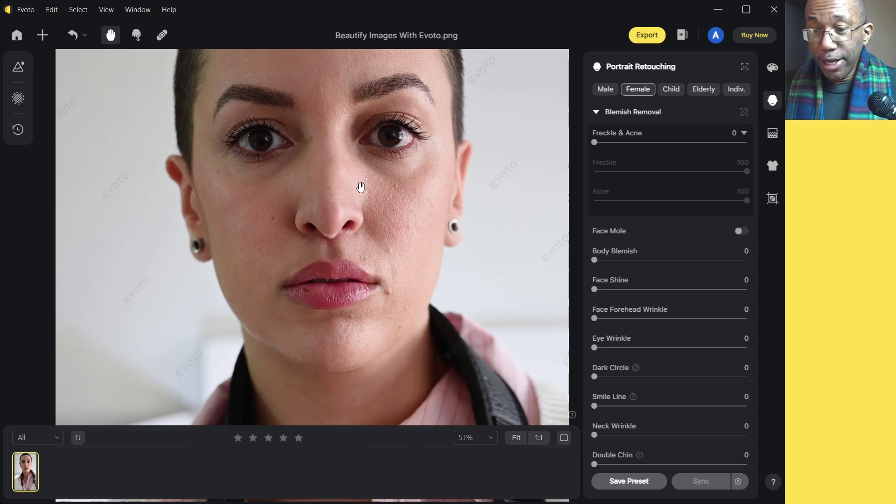
left_click(779, 69)
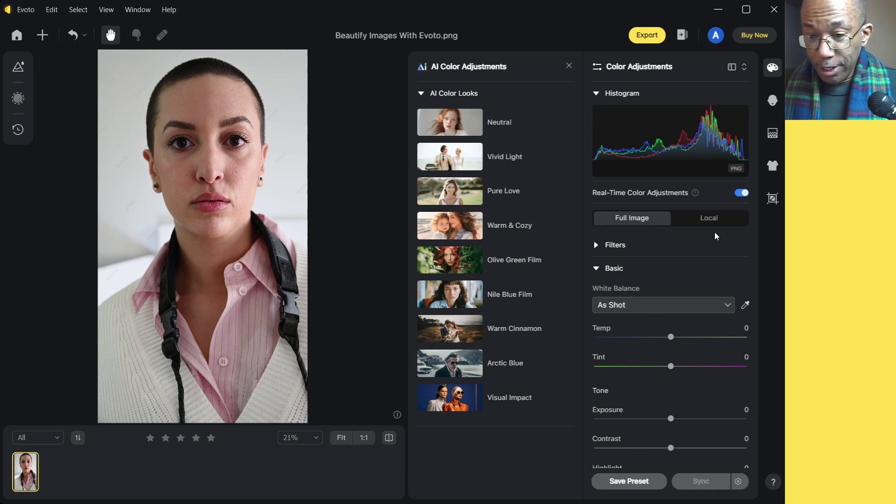
Step: Collapse the histogram, browse the colour adjustments, and switch to the Portrait Retouching tools
scroll(712, 342, "down", 4)
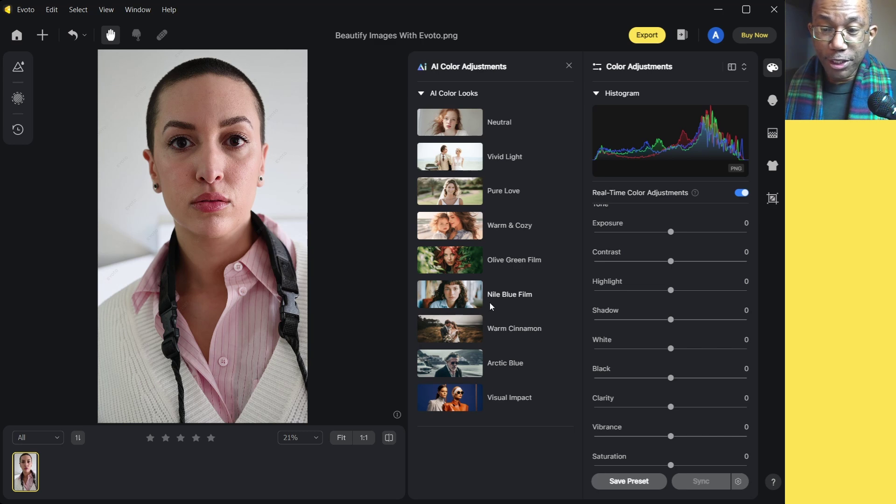
left_click(596, 94)
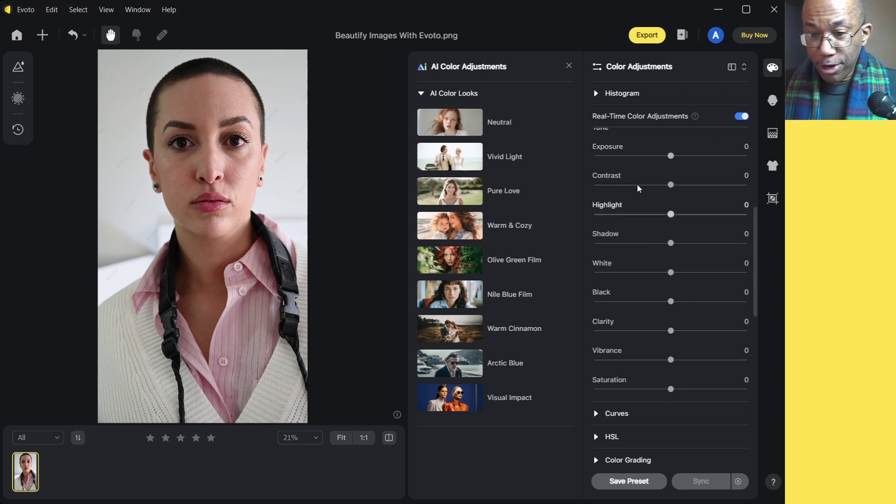
scroll(654, 433, "down", 2)
mouse_move(669, 433)
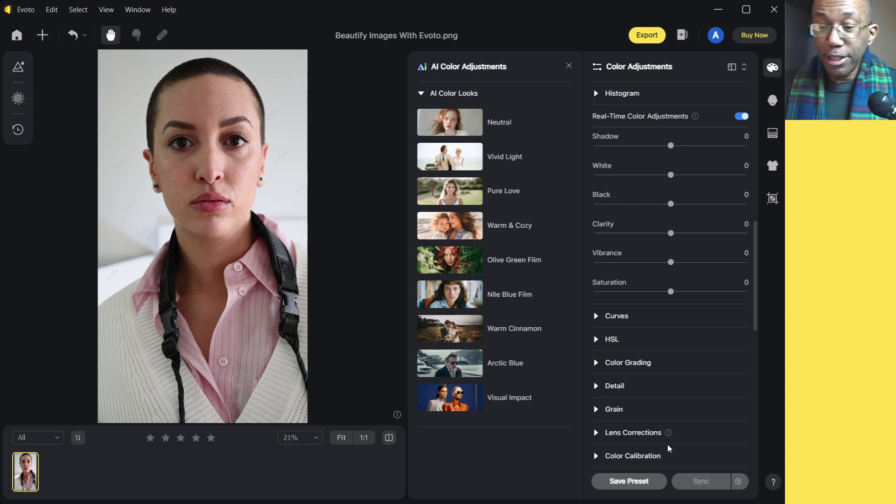
left_click(773, 101)
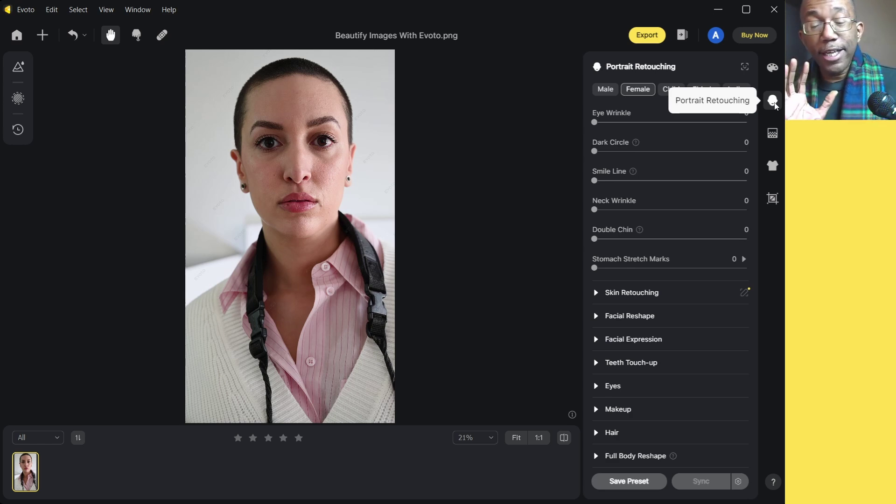
Step: Try White, Gray02 and Fabric02 backdrops behind the woman, then restore the original background
left_click(775, 135)
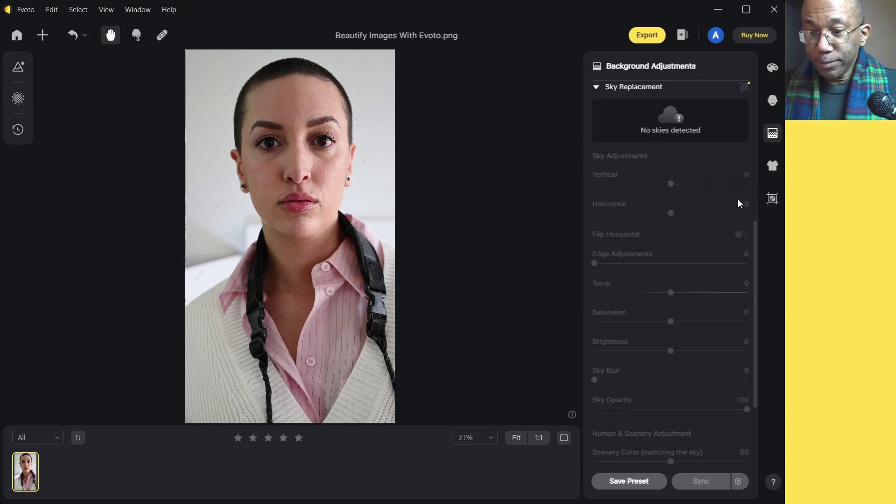
scroll(733, 187, "up", 5)
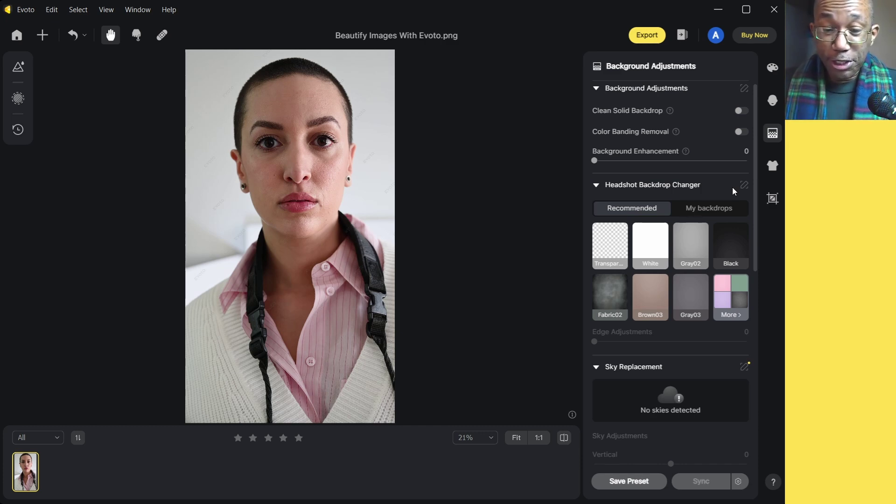
scroll(292, 176, "up", 3)
scroll(299, 170, "down", 2)
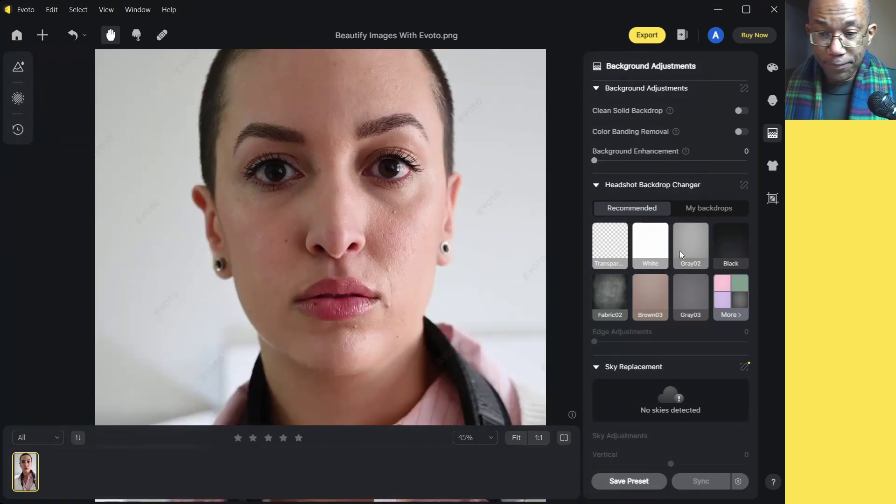
left_click(647, 242)
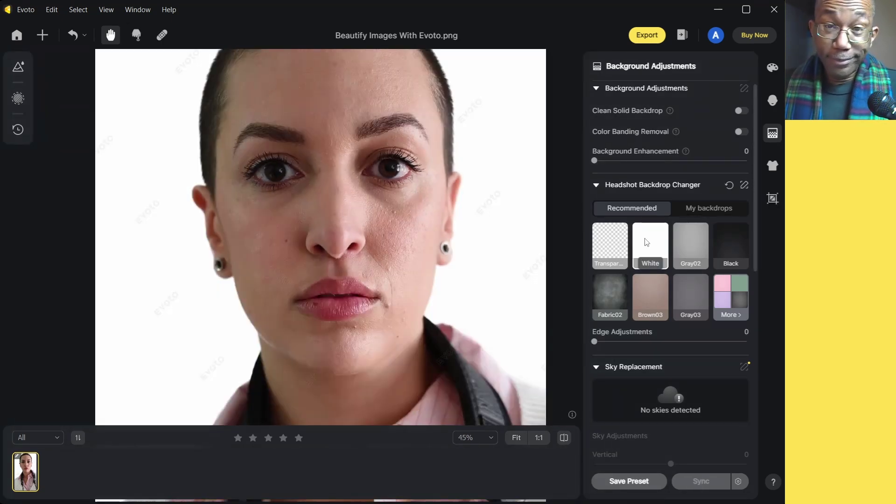
left_click(689, 237)
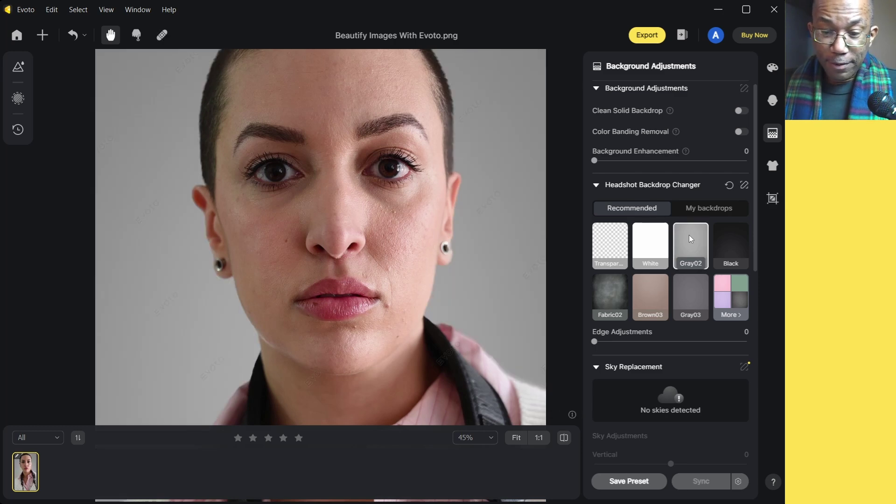
left_click(612, 291)
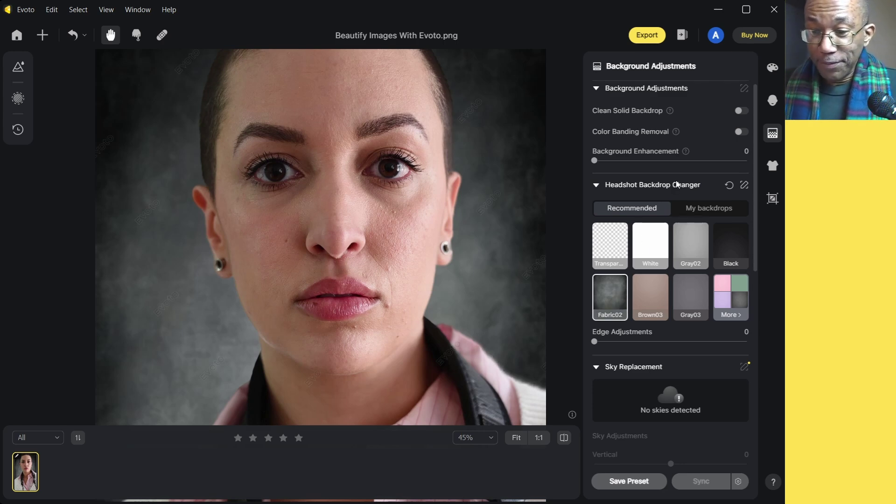
left_click(730, 184)
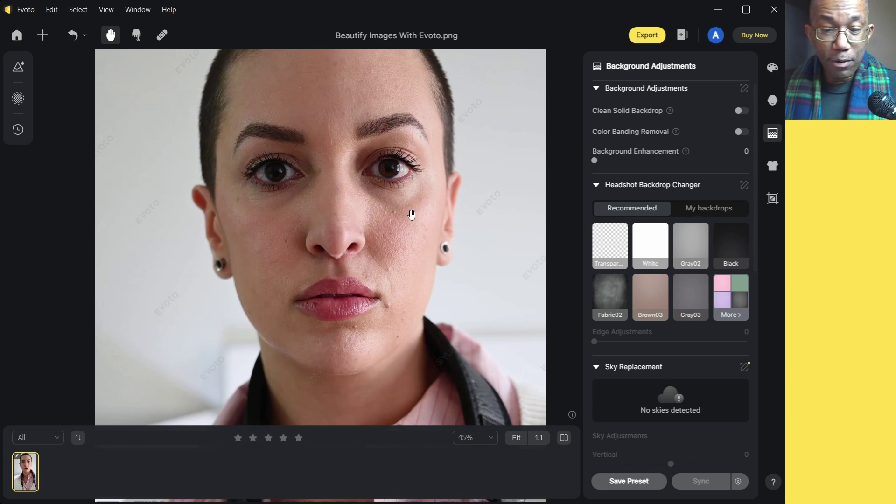
Step: Collapse the Headshot Backdrop Changer and Background Adjustments sections
scroll(473, 169, "down", 2)
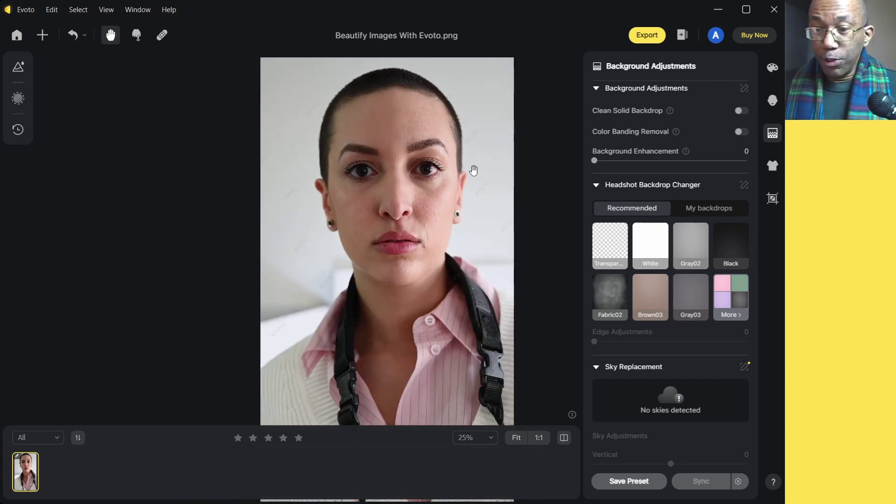
left_click(600, 184)
left_click(597, 87)
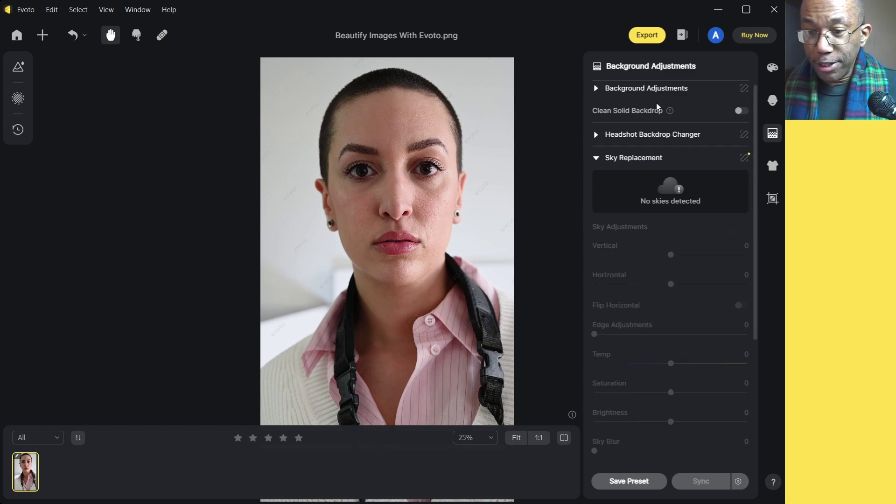
left_click(774, 167)
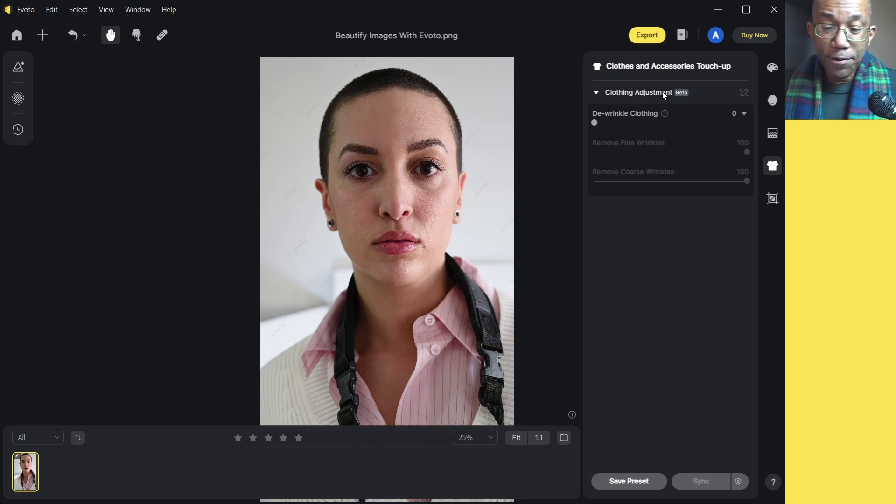
Step: Nudge the portrait upward in view and bring up the Crop and Rotate controls
mouse_move(425, 369)
left_mouse_down()
mouse_move(420, 319)
mouse_move(414, 364)
mouse_move(430, 366)
left_mouse_up()
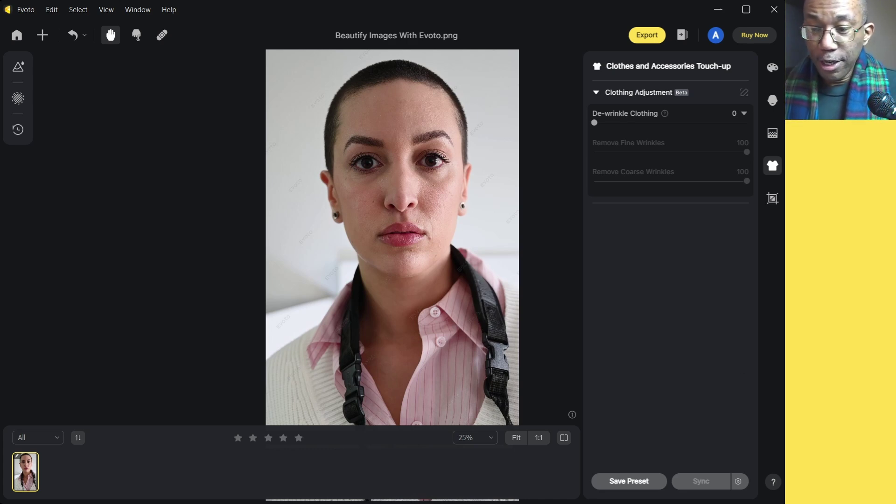
left_click(773, 199)
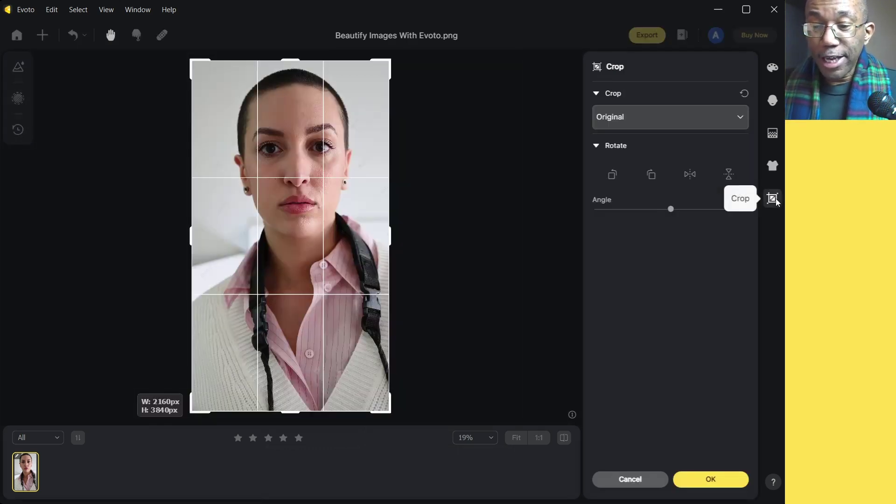
Step: Leave the crop unchanged and scroll the retouching panel back to Blemish Removal (Freckle & Acne at 0)
left_click(773, 101)
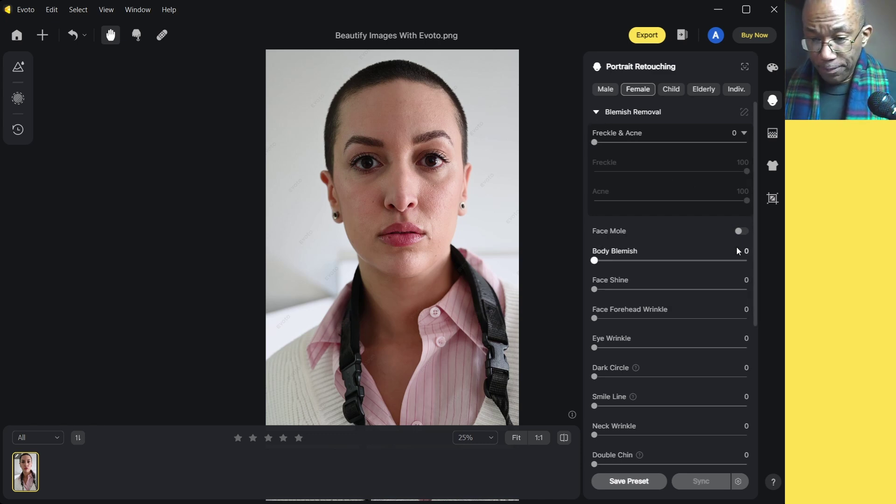
scroll(738, 252, "down", 2)
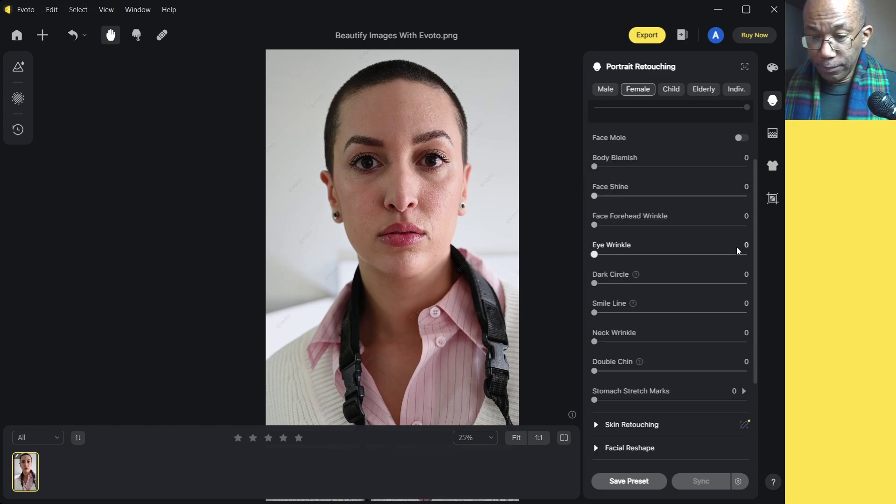
scroll(737, 251, "down", 3)
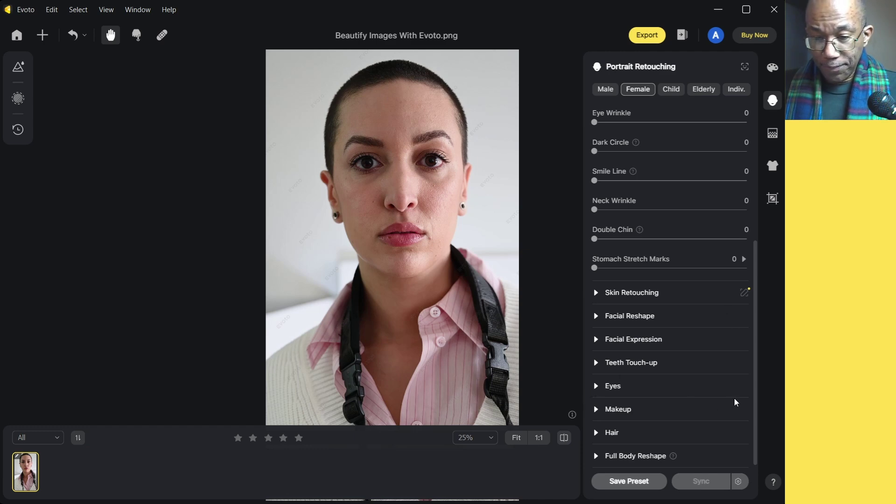
scroll(736, 399, "up", 5)
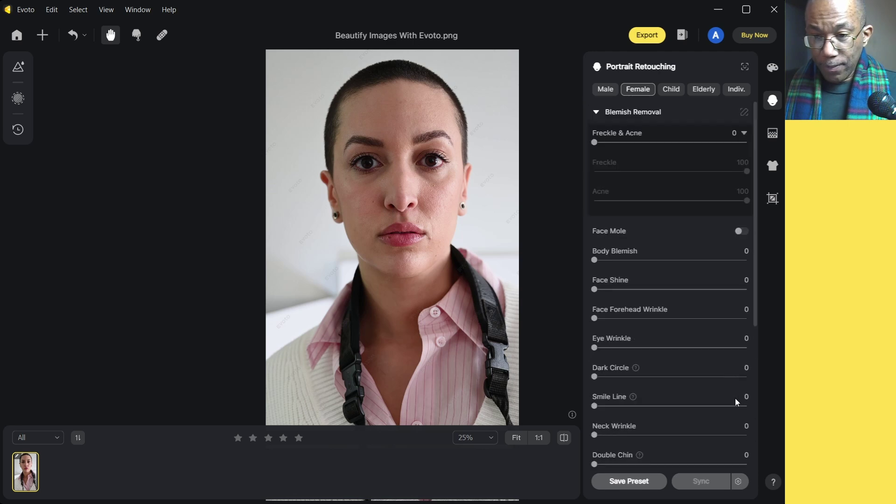
scroll(678, 267, "down", 5)
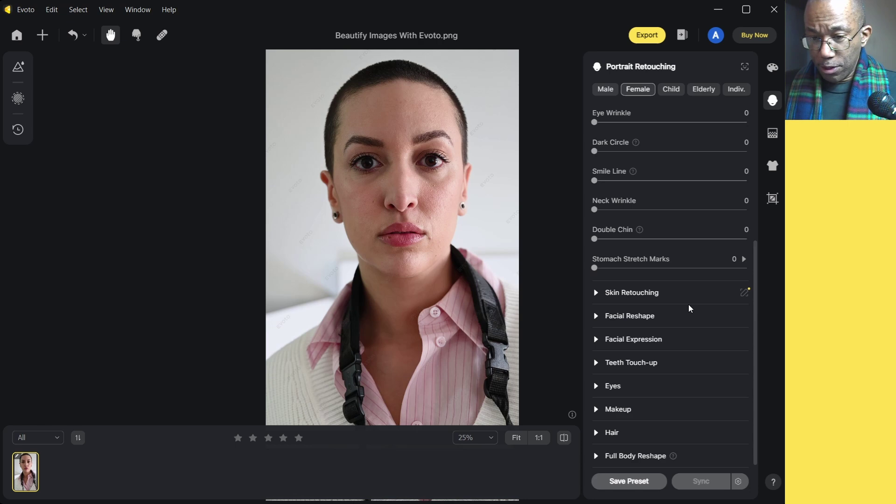
scroll(691, 307, "up", 5)
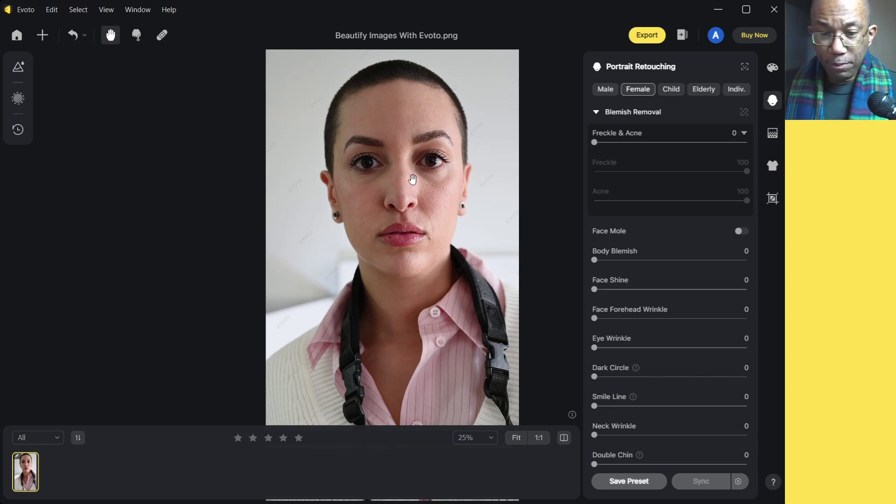
scroll(413, 180, "up", 3)
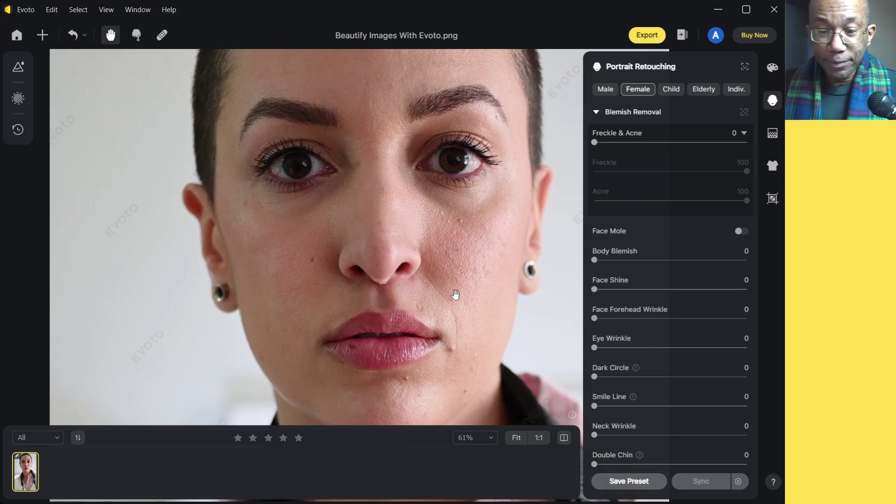
Step: Zoom the canvas to 96% and centre the view on the nose and lips
scroll(447, 307, "up", 3)
left_click_drag(448, 306, 467, 219)
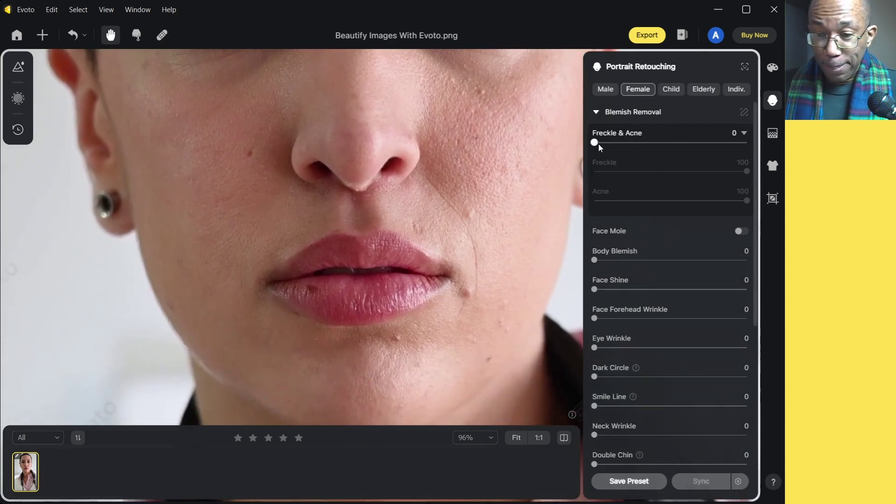
left_click_drag(595, 143, 633, 143)
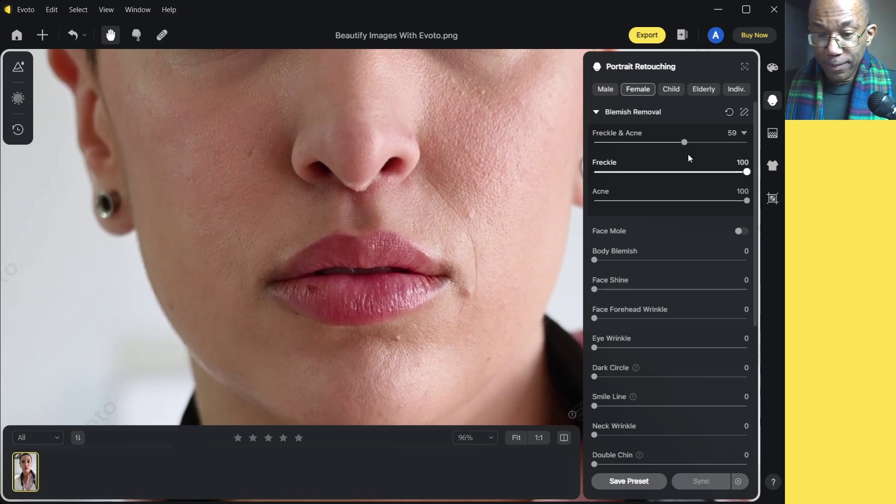
left_click_drag(685, 143, 746, 142)
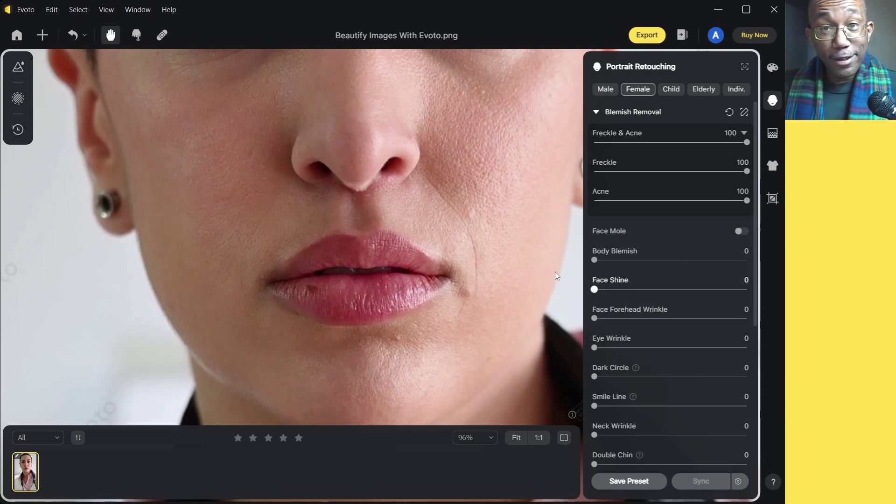
left_click_drag(468, 192, 464, 236)
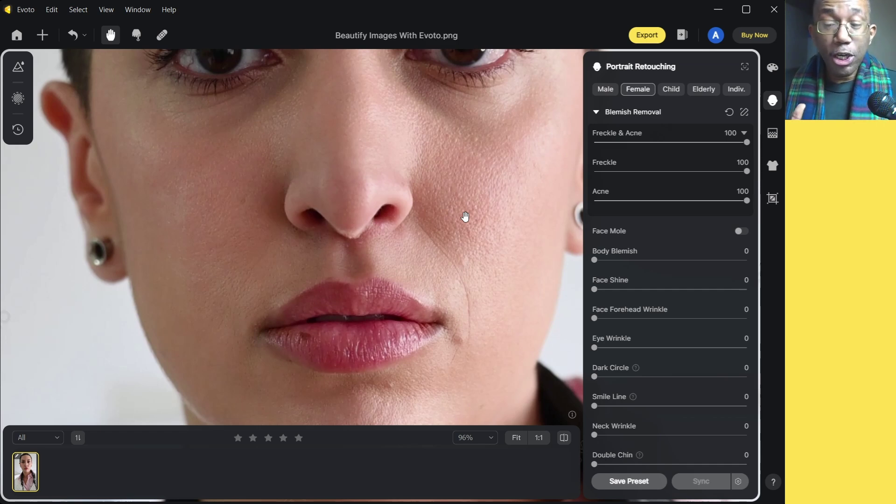
key("backslash")
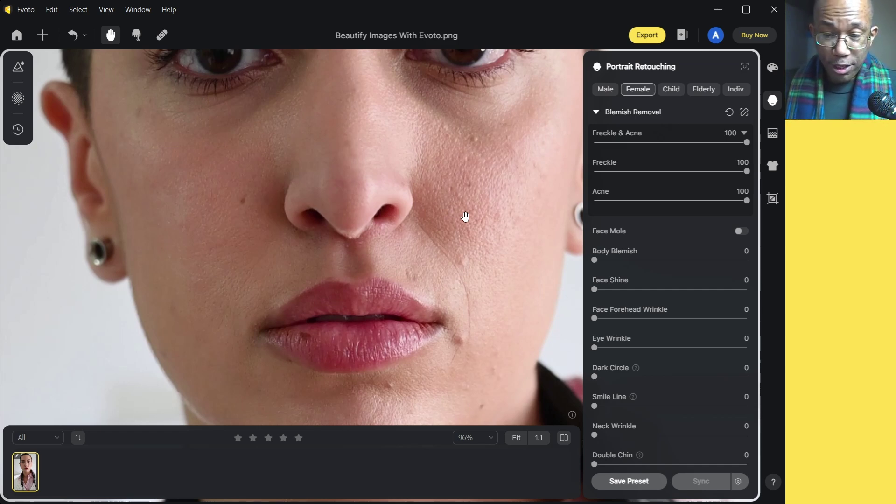
key("backslash")
key("backslash")
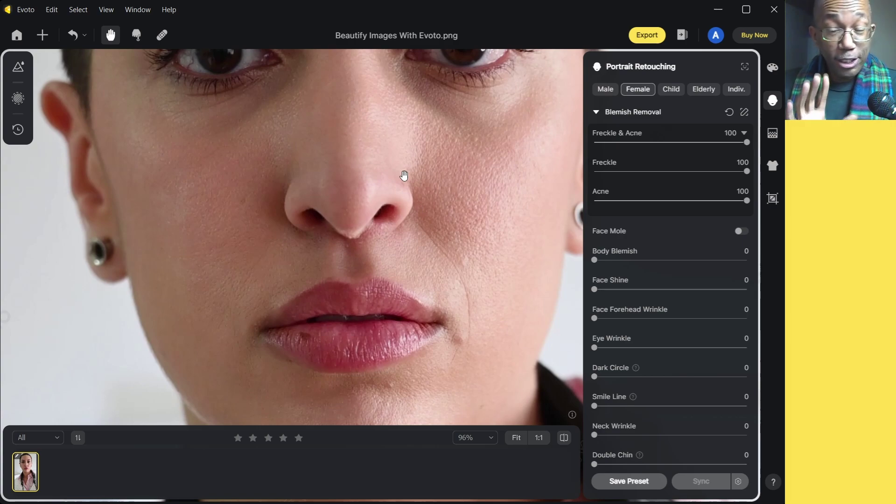
left_click_drag(464, 201, 426, 202)
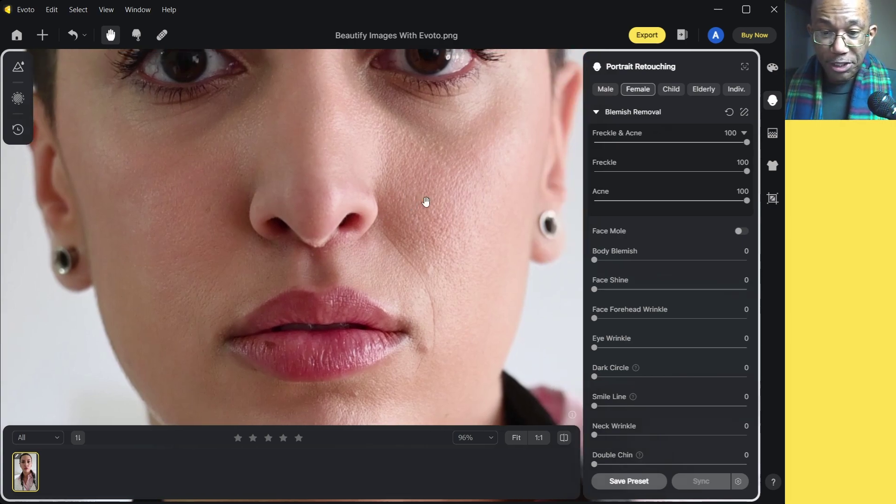
scroll(434, 201, "up", 3)
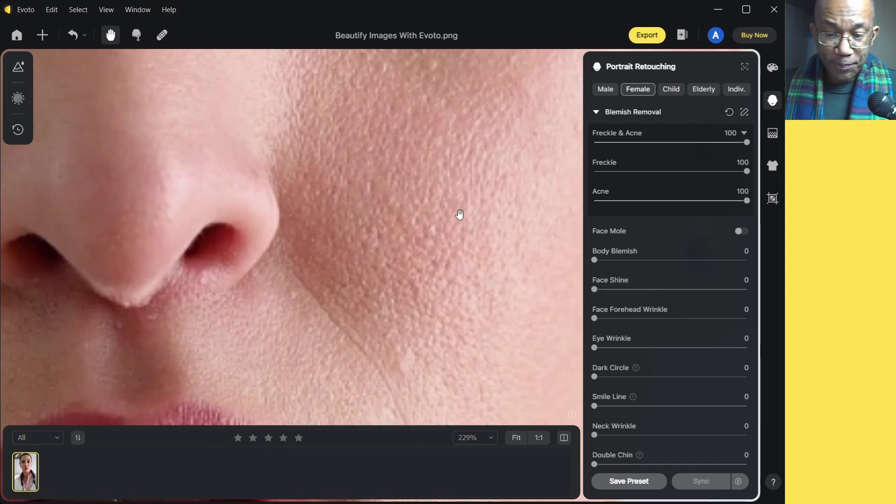
left_click_drag(425, 300, 459, 160)
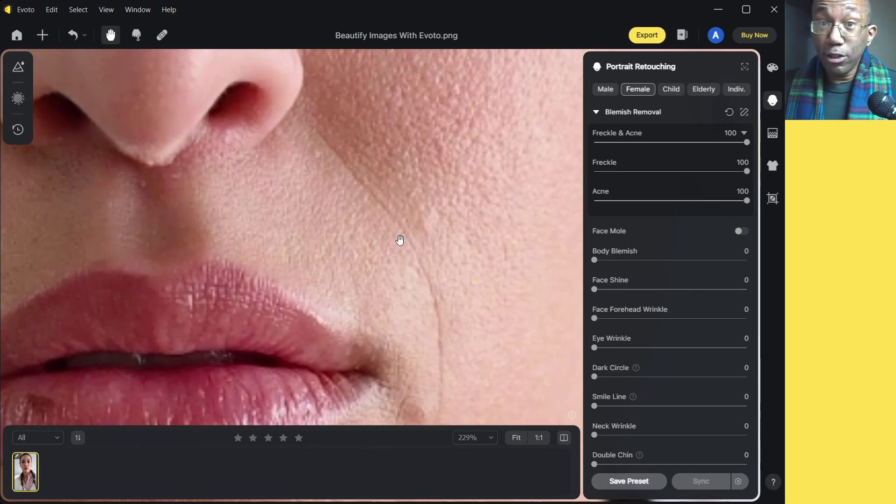
scroll(406, 240, "down", 5)
scroll(350, 208, "down", 4)
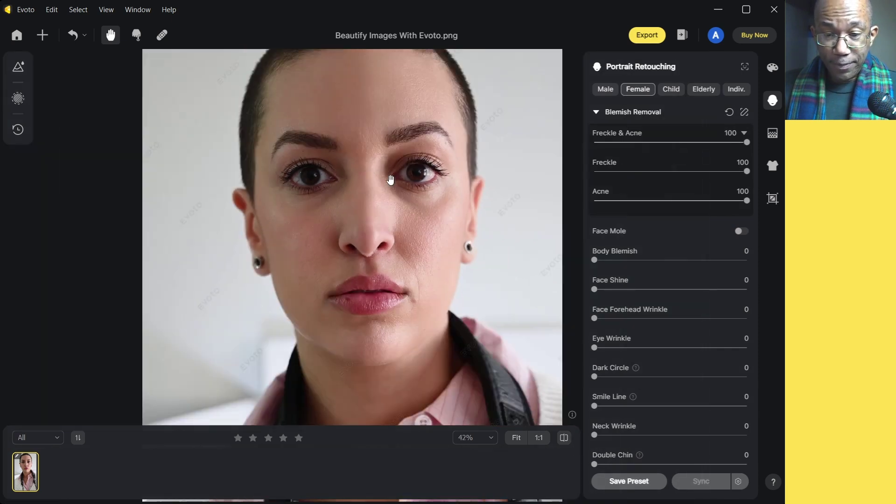
left_click_drag(391, 180, 397, 206)
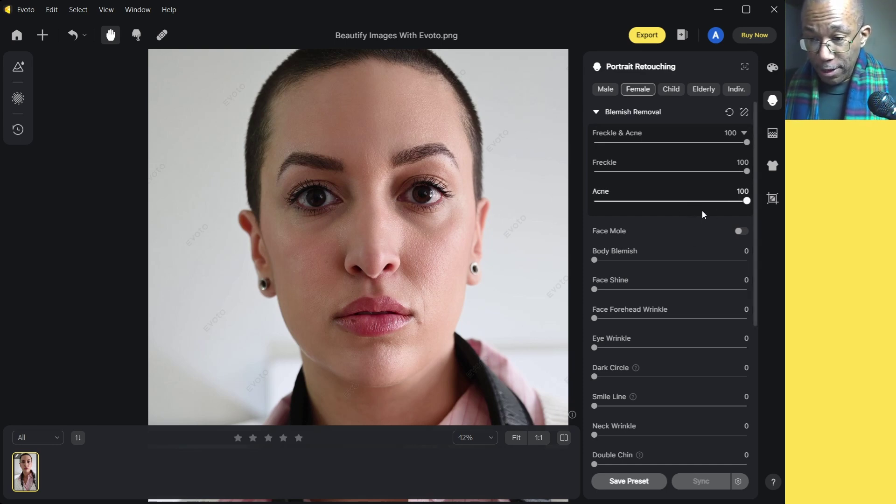
Step: Expand Skin Retouching and set Smooth Face Skin (Dodge & Burn) to 100
scroll(718, 245, "down", 1)
scroll(718, 246, "down", 1)
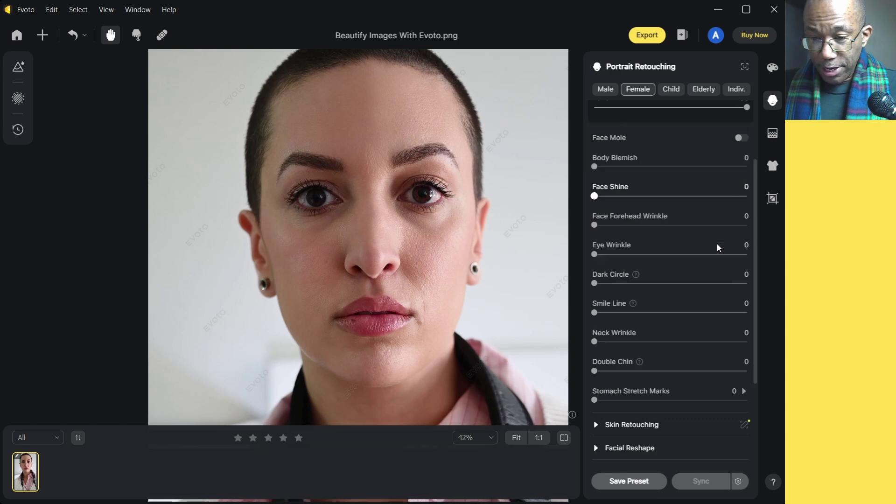
scroll(718, 249, "down", 2)
scroll(717, 248, "down", 1)
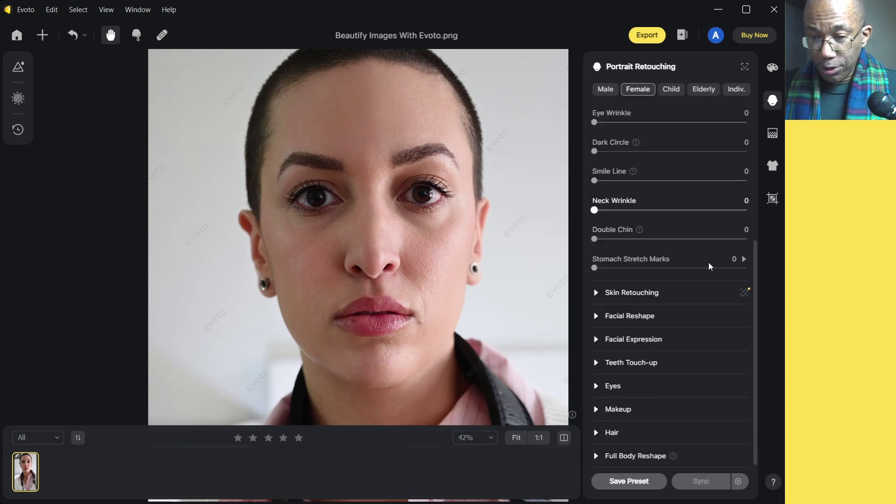
left_click(597, 293)
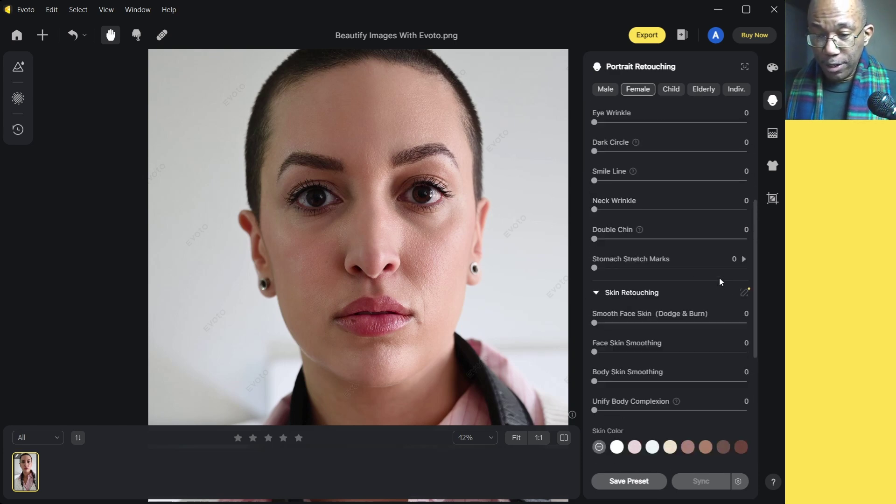
scroll(719, 280, "down", 2)
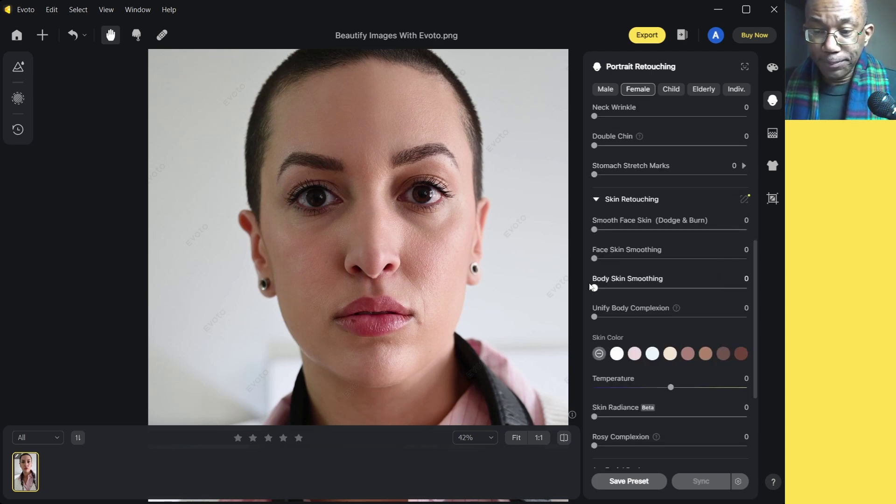
scroll(382, 192, "up", 2)
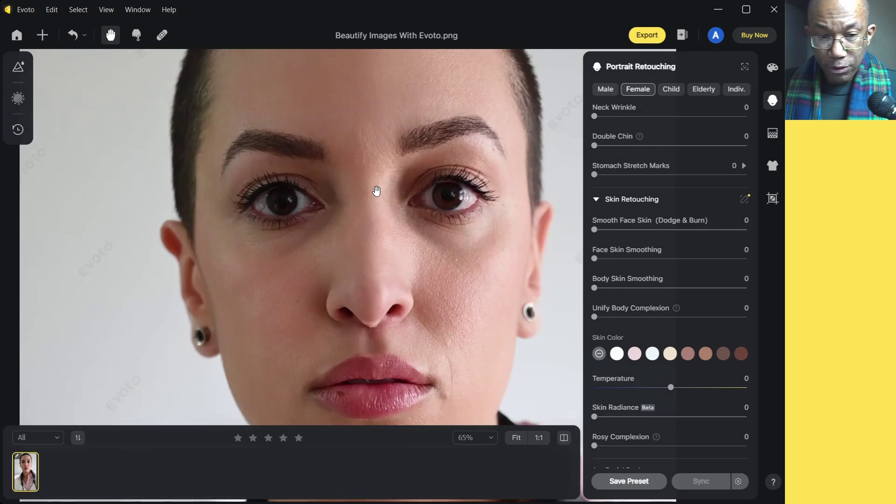
scroll(376, 190, "down", 1)
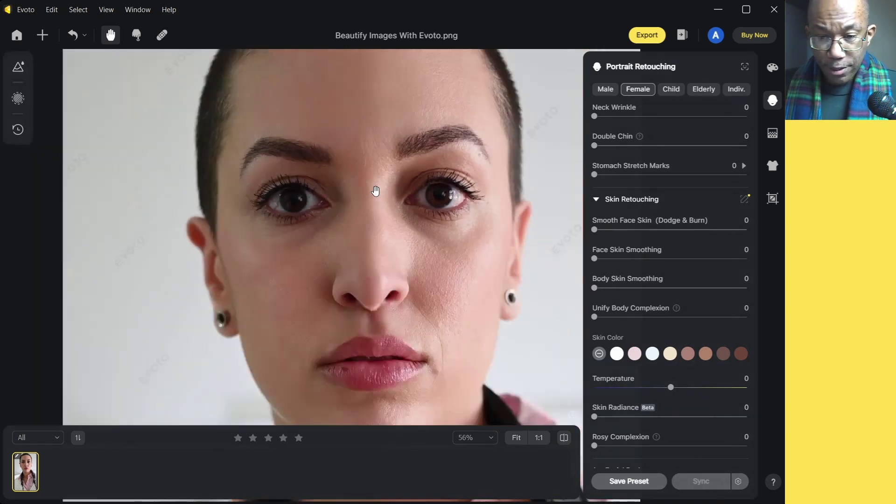
left_click_drag(452, 279, 459, 250)
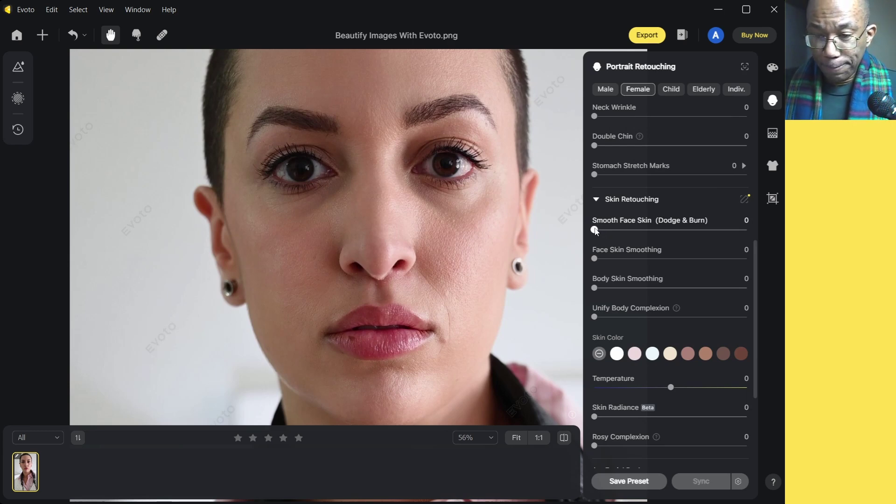
left_click_drag(595, 231, 613, 230)
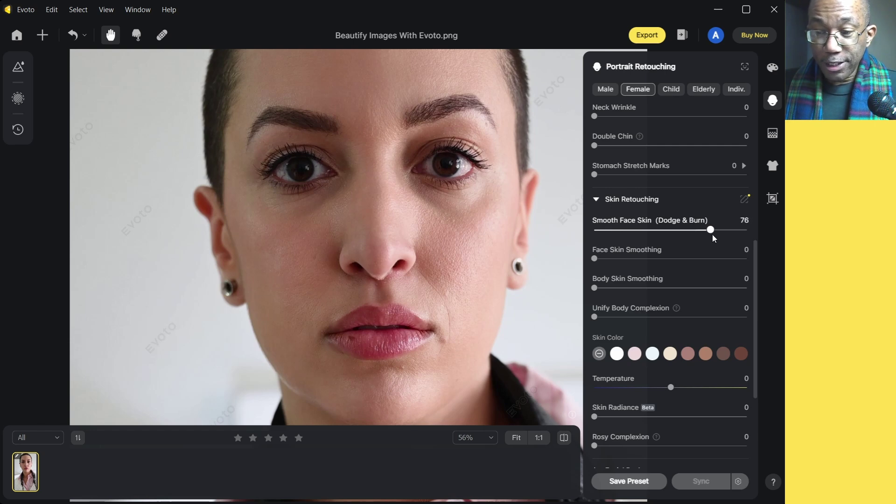
left_click_drag(752, 234, 754, 233)
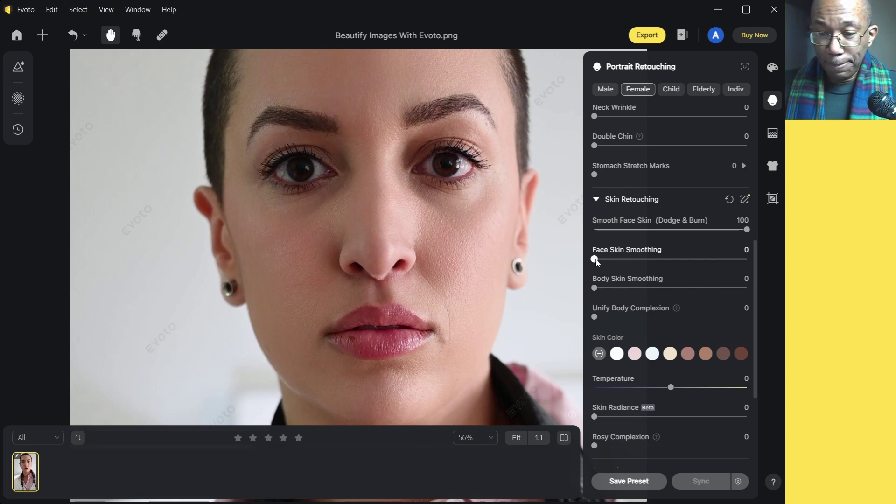
Step: Set Face Skin Smoothing to 75 and compare the result with the original photo
left_click_drag(595, 260, 633, 263)
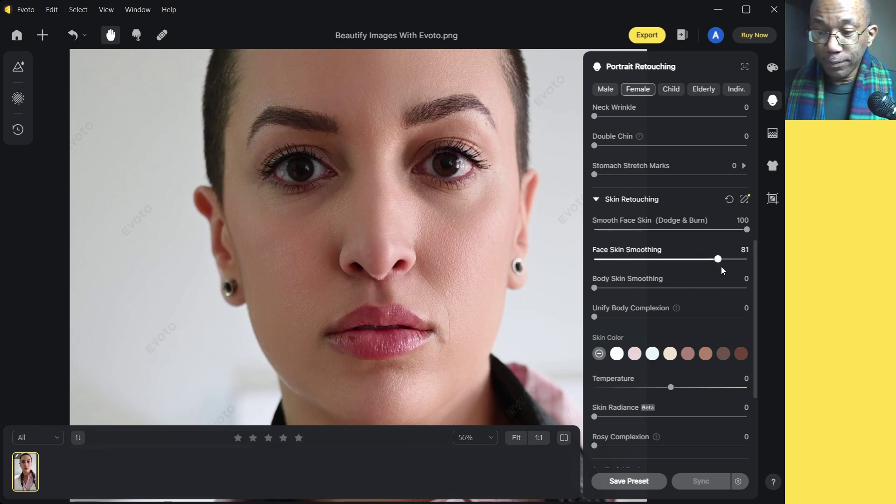
left_click_drag(751, 267, 758, 267)
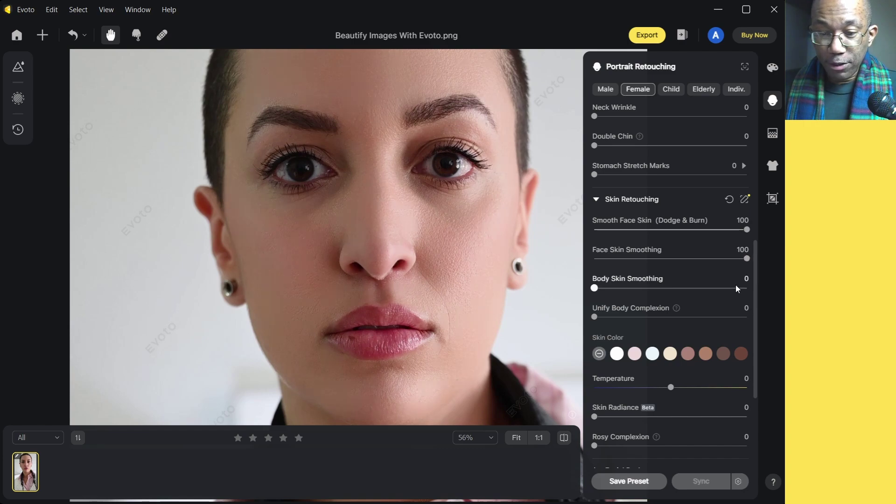
scroll(435, 251, "up", 3)
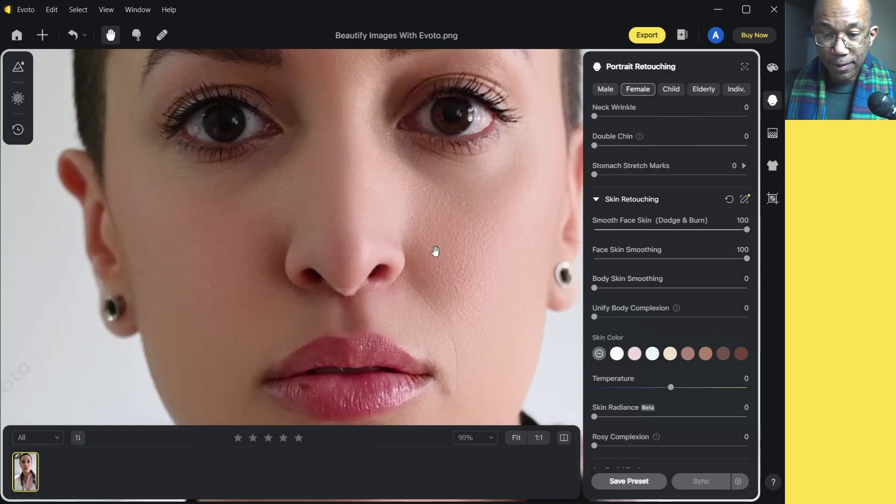
scroll(435, 252, "down", 2)
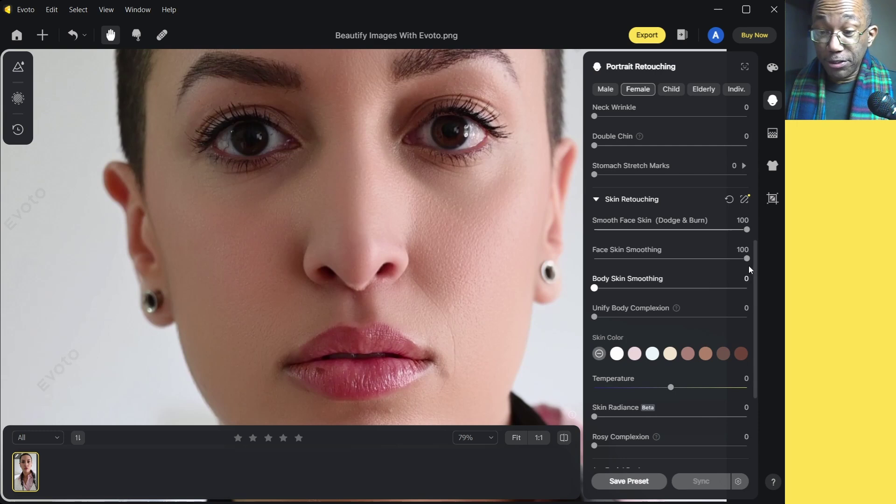
left_click_drag(747, 258, 713, 269)
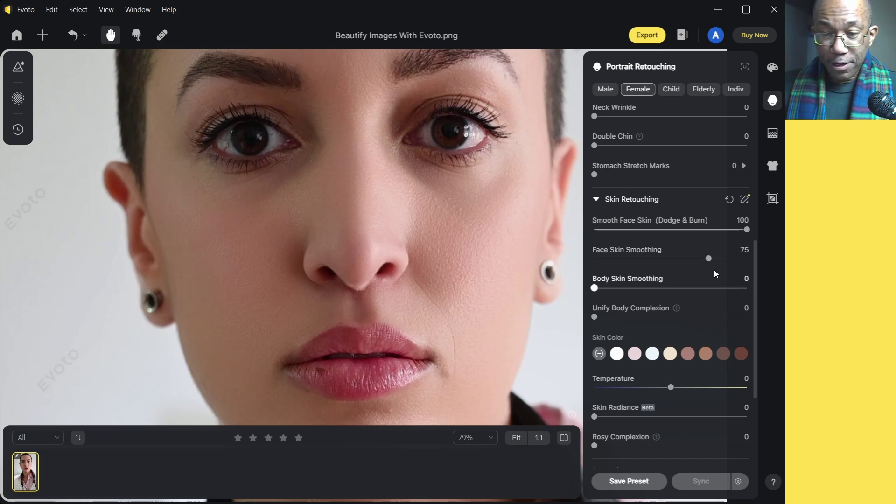
left_click(535, 314)
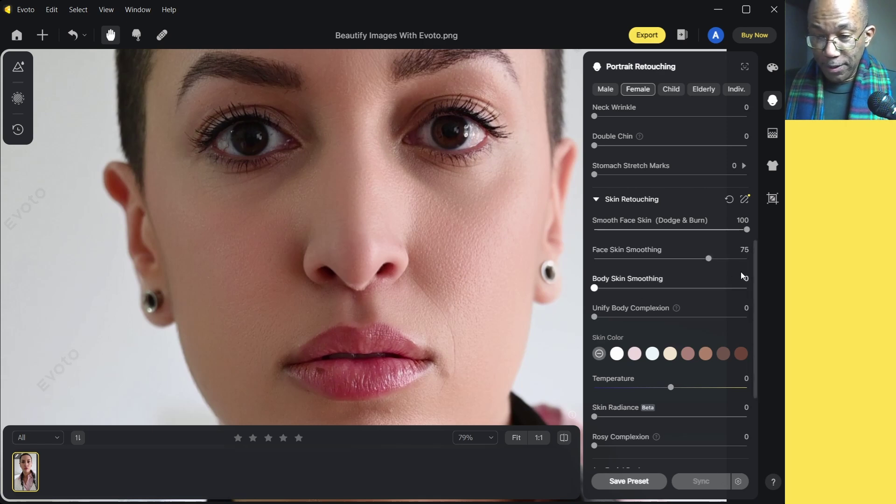
scroll(742, 273, "down", 2)
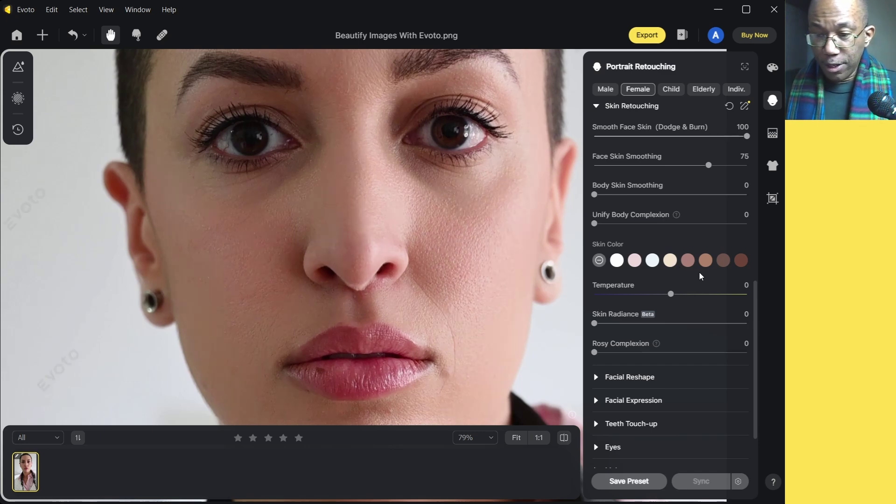
Step: After trying lighter and darker swatches, apply the medium-tan Skin Color at Amount 50
left_click(688, 262)
left_click(687, 261)
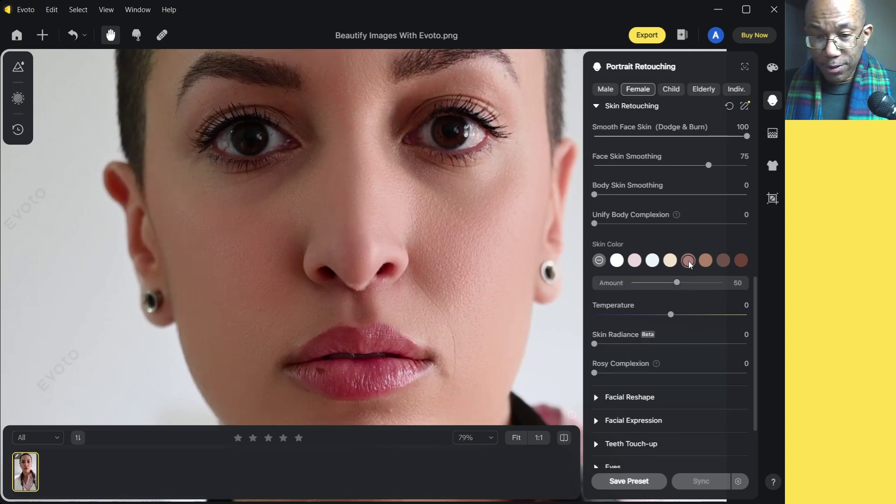
left_click(675, 263)
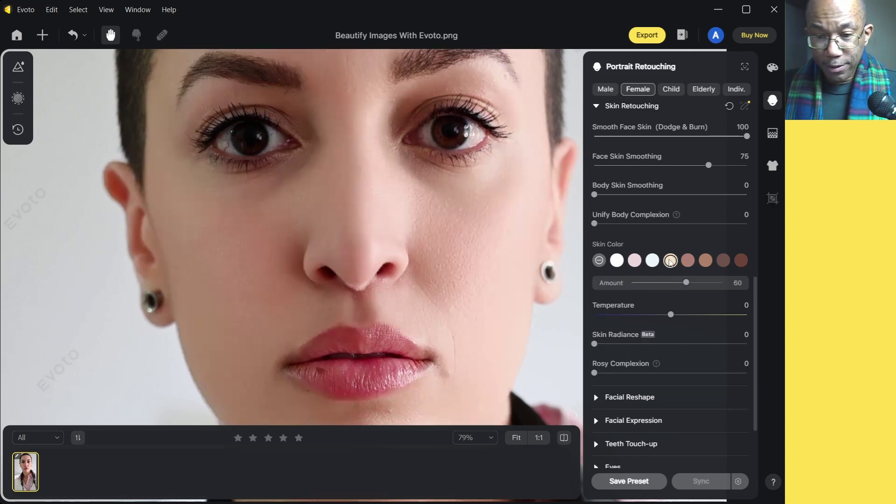
left_click(689, 260)
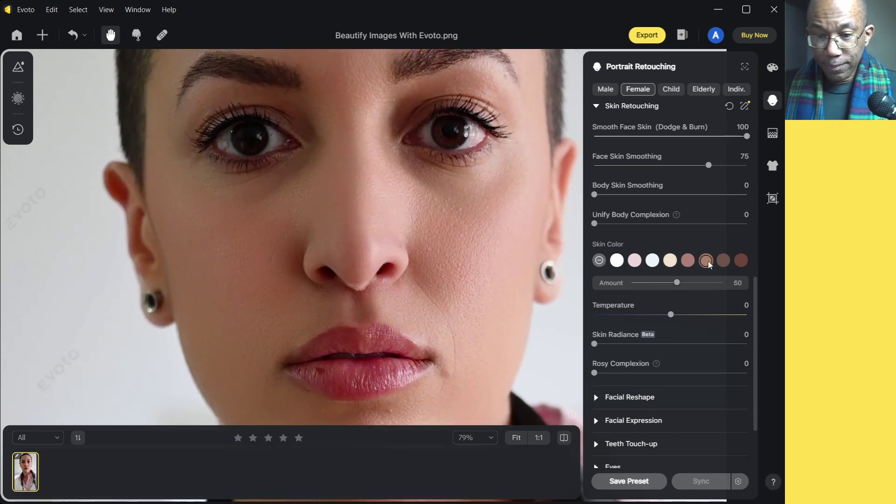
left_click(725, 261)
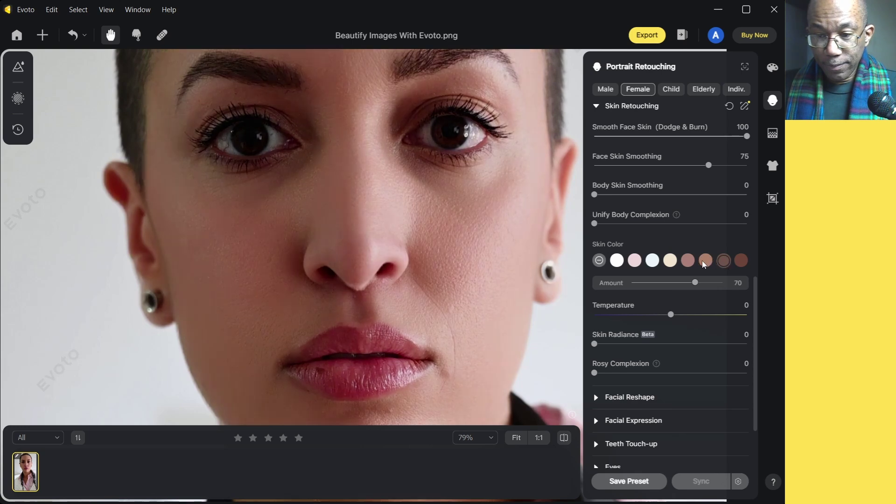
left_click(702, 259)
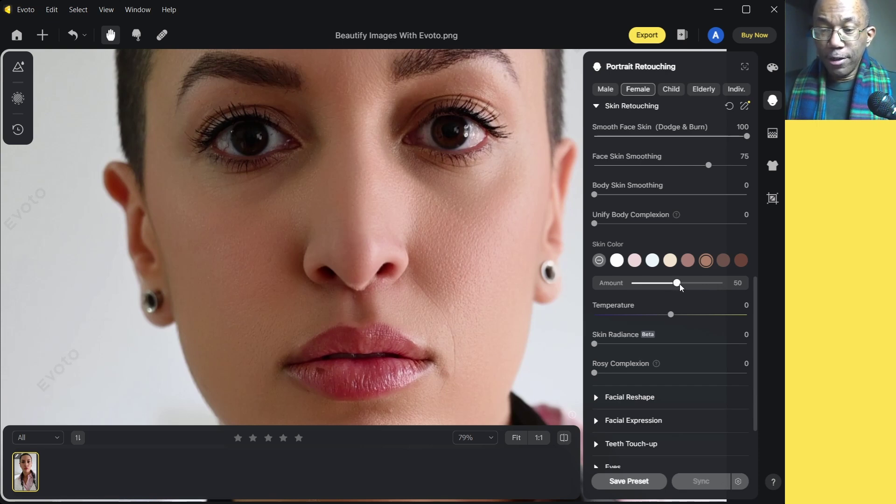
Step: Lower the Skin Color Amount to 36
left_click_drag(680, 284, 646, 286)
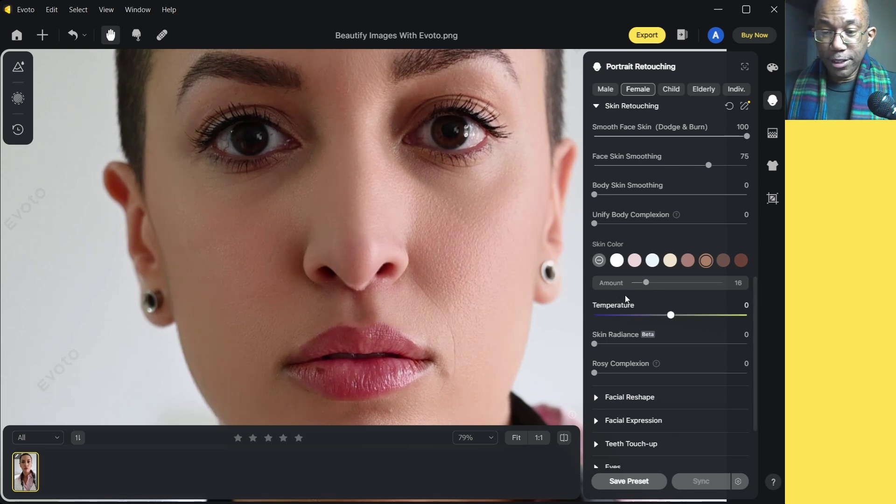
left_click_drag(646, 284, 656, 286)
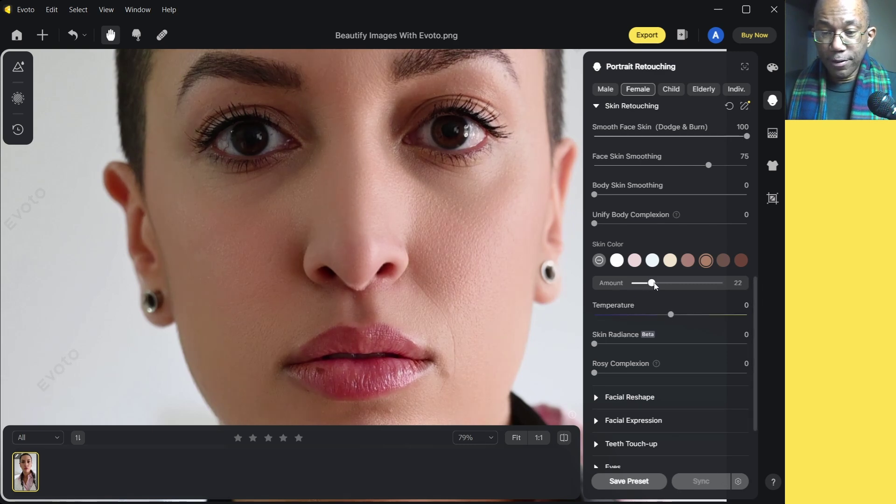
left_click_drag(659, 284, 667, 285)
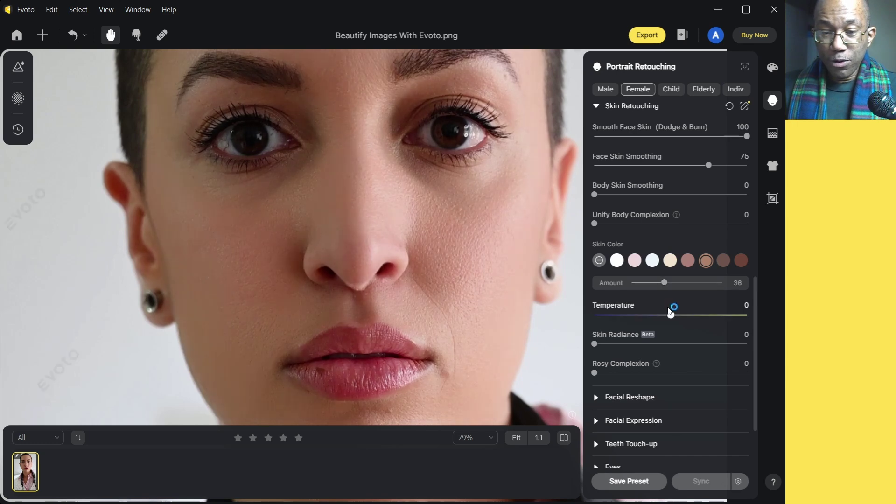
Step: Fit the whole photo in view, then zoom to 1:1 and centre on the eyes and brows
left_click(517, 438)
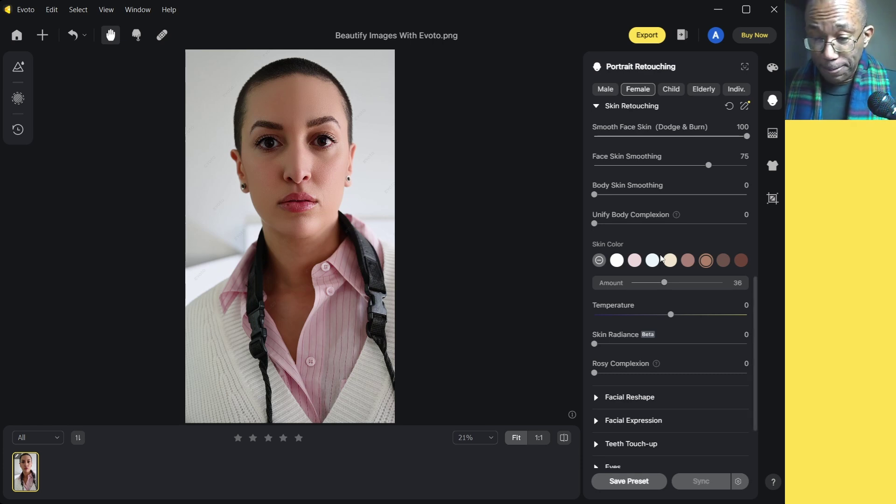
scroll(716, 321, "down", 1)
scroll(716, 320, "down", 1)
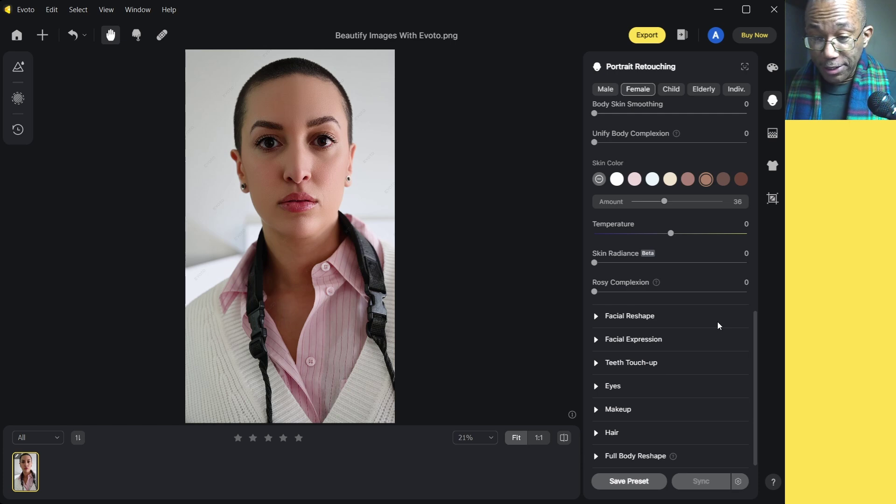
left_click(539, 438)
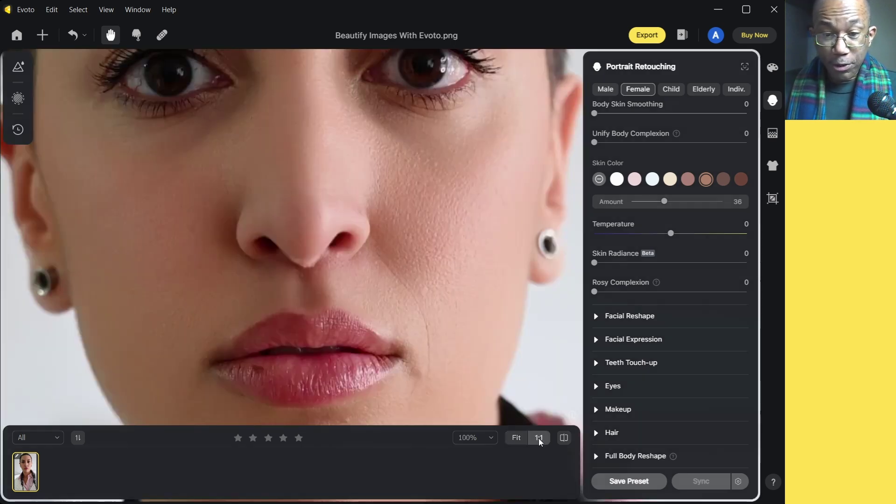
left_click_drag(347, 147, 372, 232)
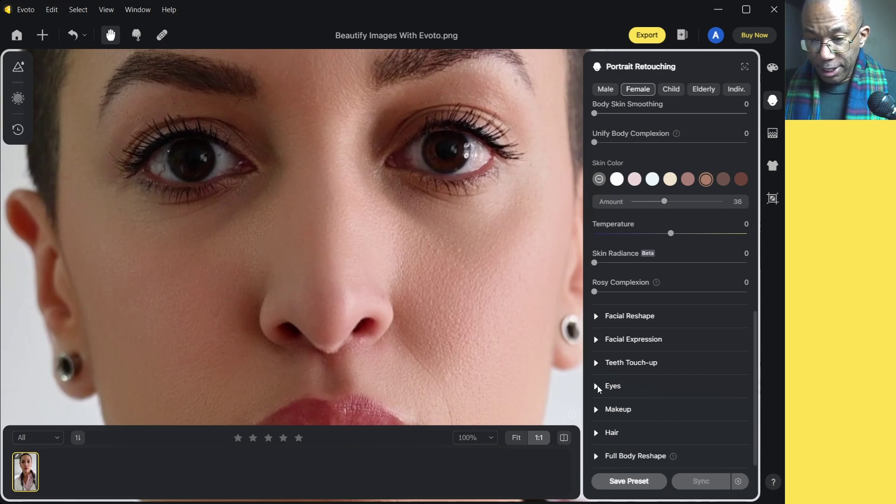
Step: Expand Eyes and set the linked Brightness L/R sliders to 82 for both eyes
left_click(613, 386)
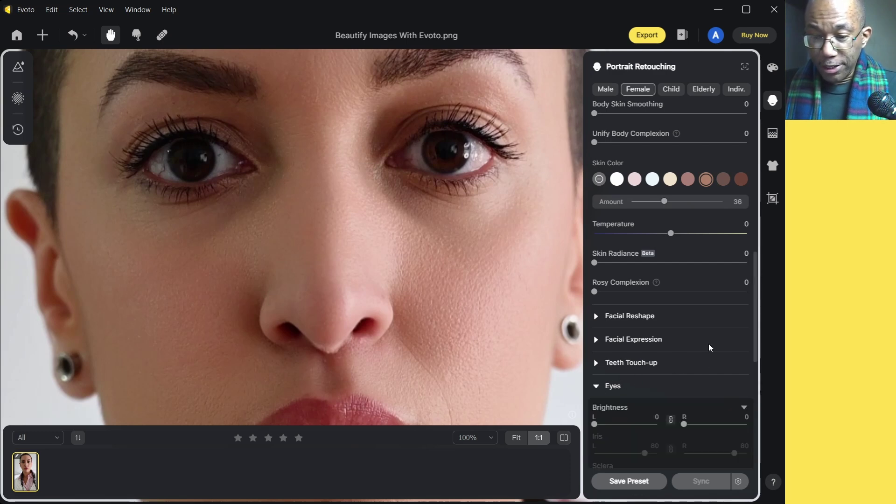
scroll(709, 344, "down", 4)
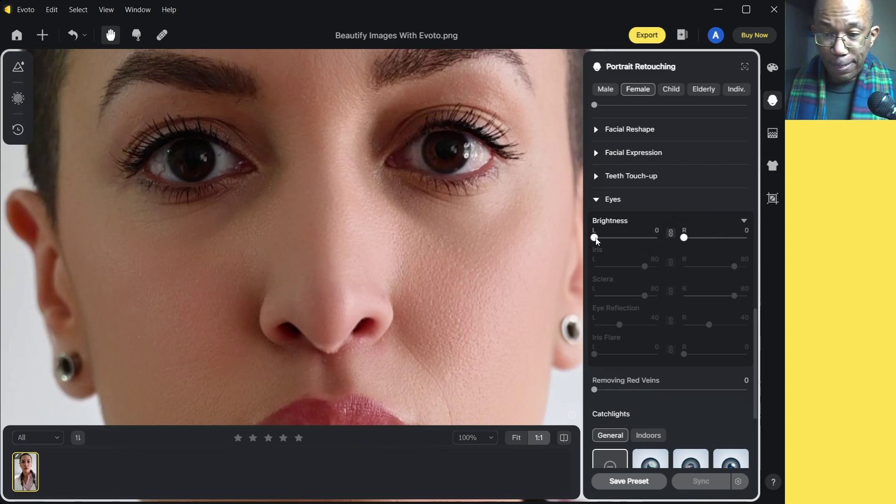
left_click_drag(598, 239, 613, 240)
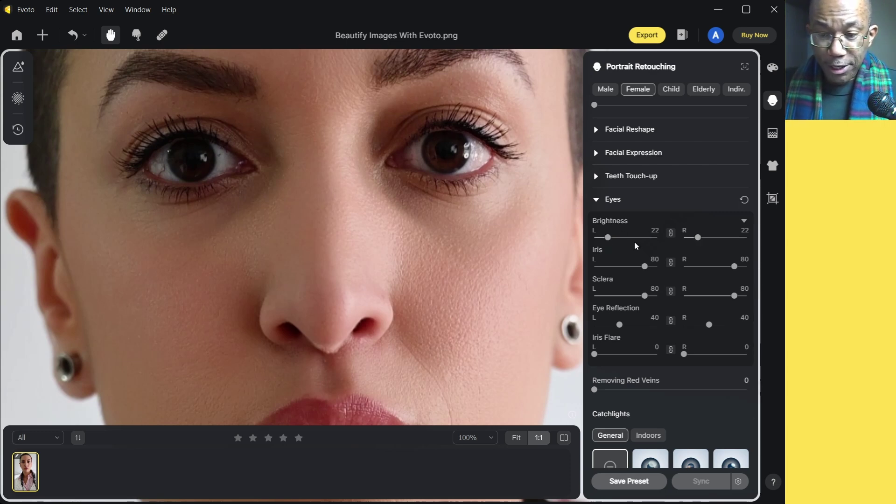
left_click_drag(607, 237, 660, 240)
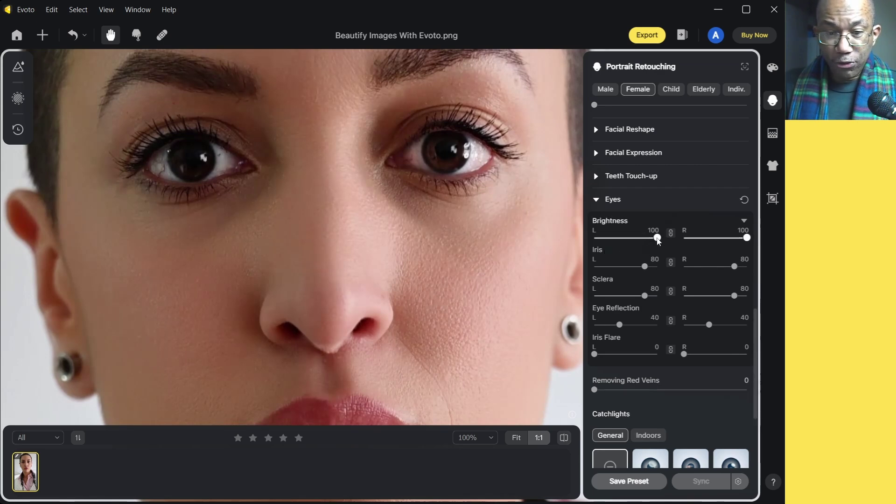
left_click_drag(658, 240, 648, 241)
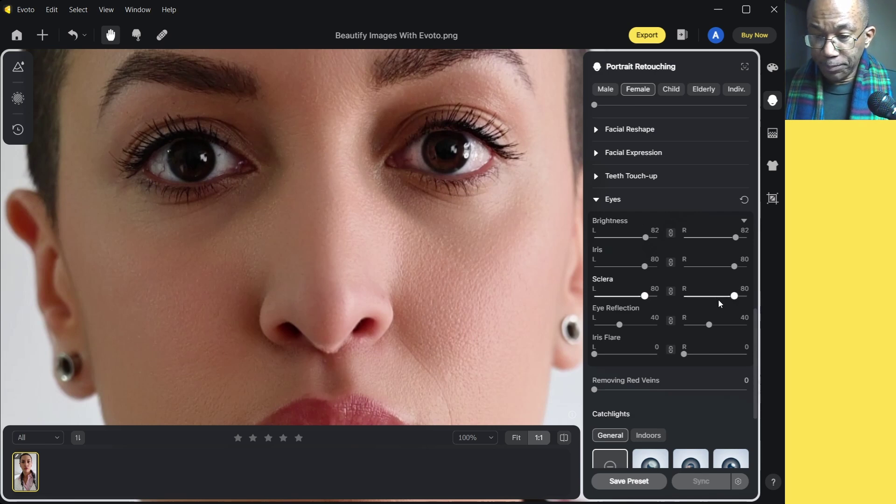
scroll(732, 301, "down", 1)
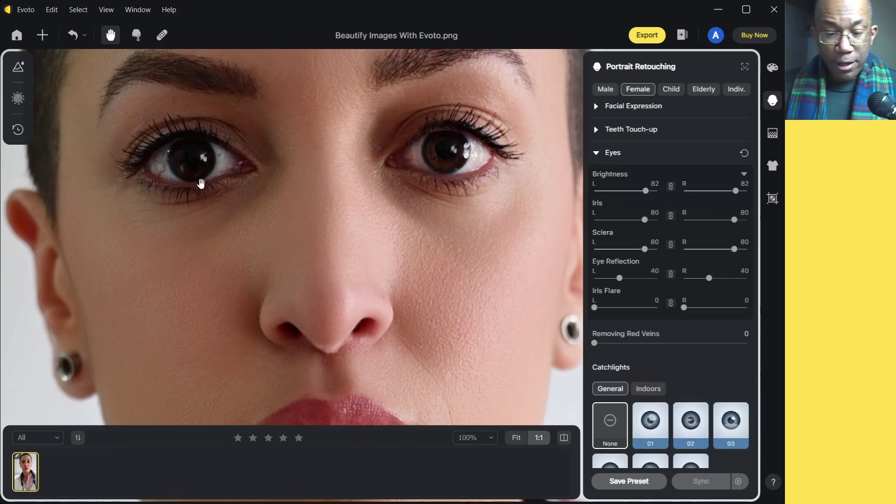
Step: Set Removing Red Veins to 100, then zoom out and collapse Blemish Removal
scroll(163, 147, "up", 3)
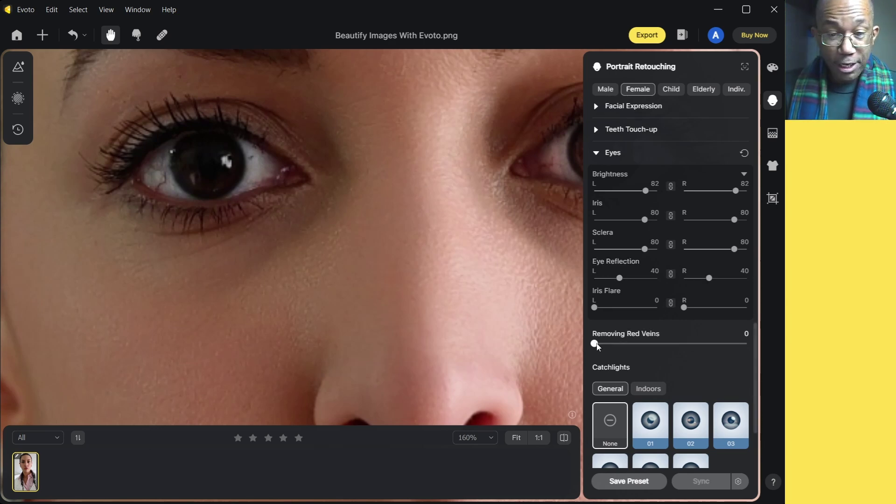
left_click_drag(595, 344, 746, 343)
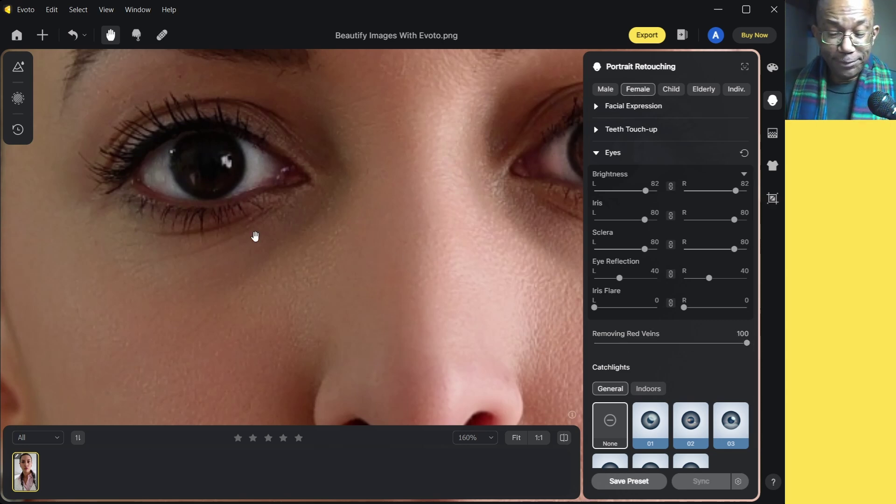
scroll(313, 219, "down", 4)
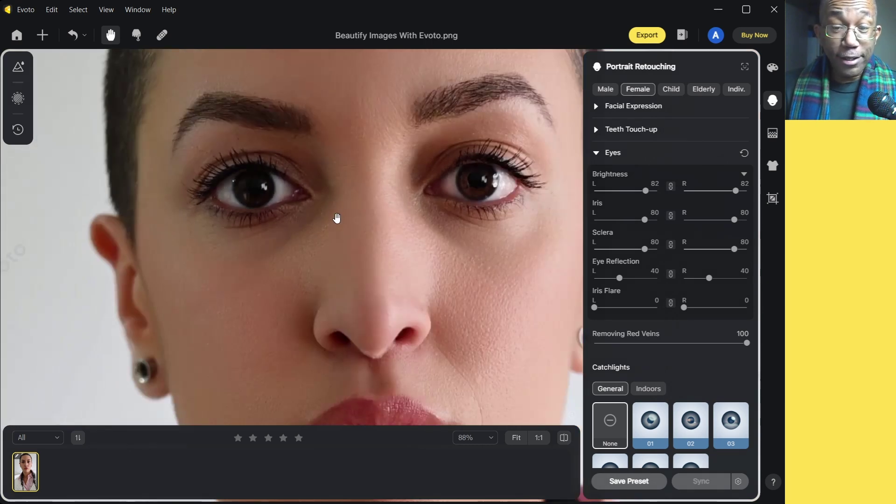
scroll(344, 209, "down", 2)
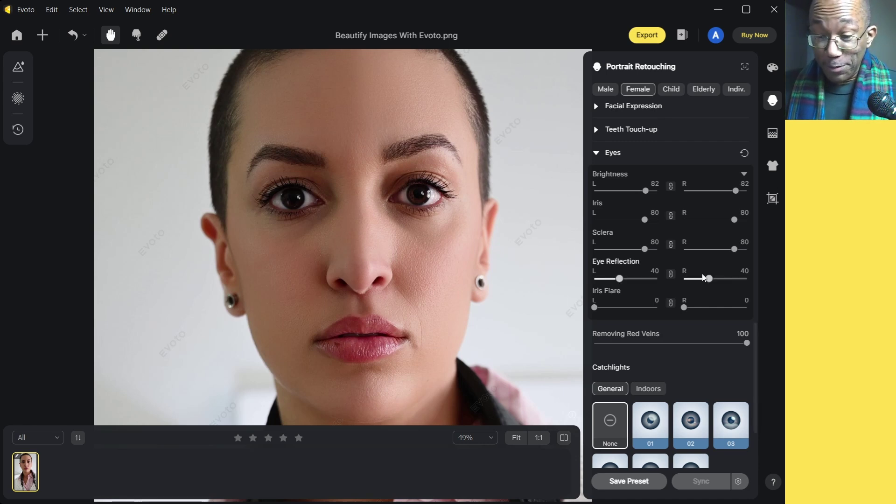
scroll(752, 324, "down", 1)
scroll(751, 321, "down", 1)
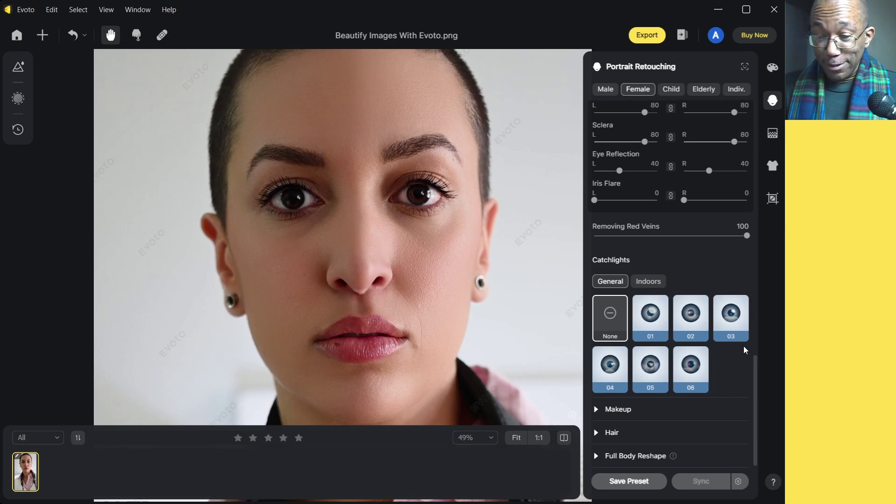
scroll(744, 346, "up", 5)
scroll(746, 345, "up", 10)
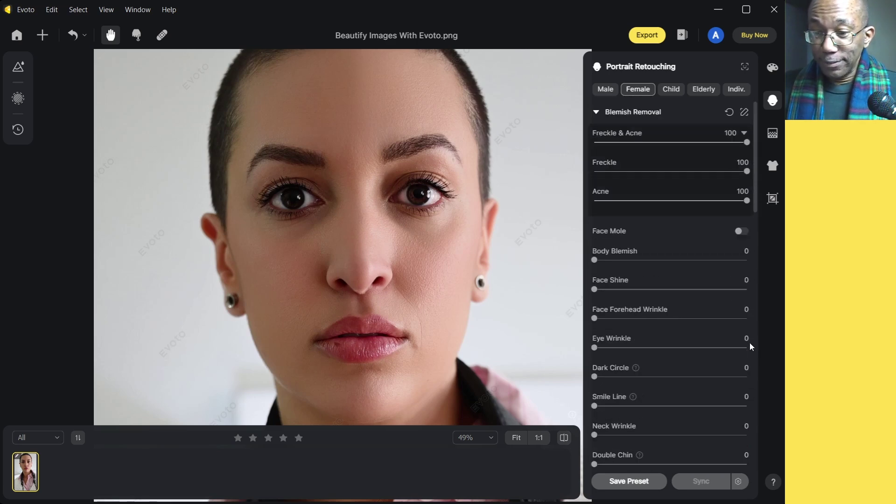
left_click(596, 112)
Step: Collapse the Skin Retouching and Eyes sections and close the Portrait Retouching panel
left_click(597, 136)
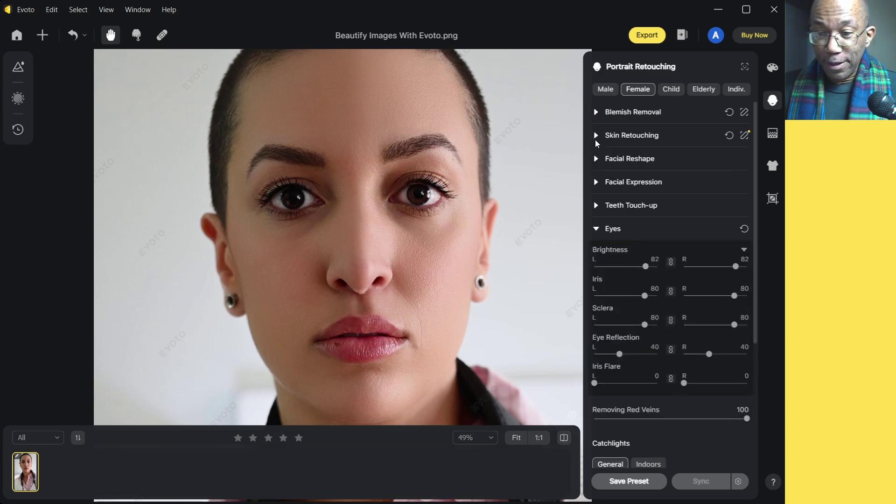
left_click(598, 230)
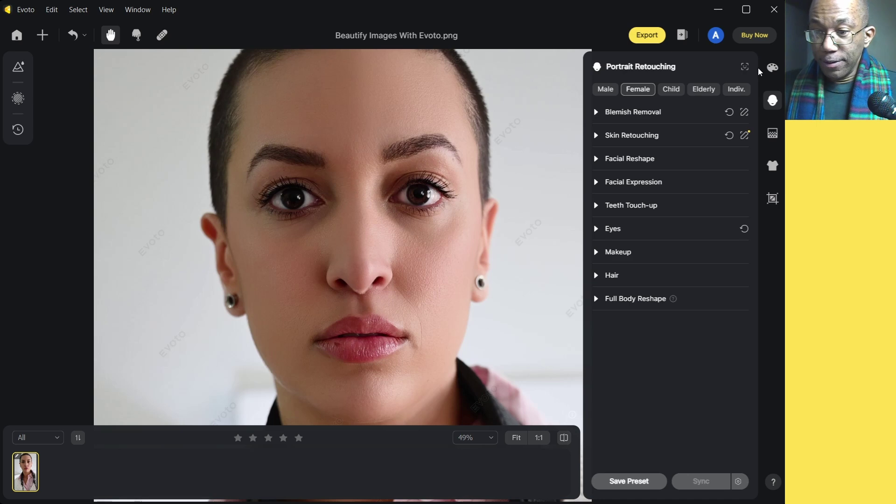
left_click(777, 105)
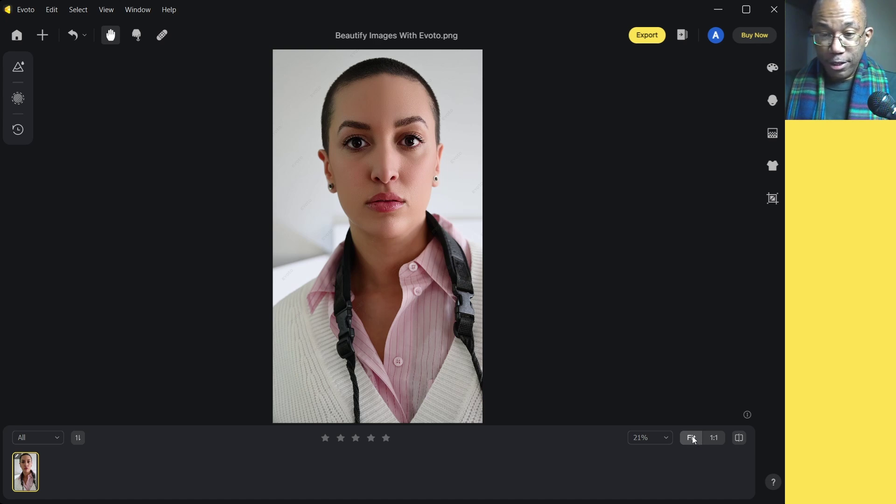
left_click(716, 442)
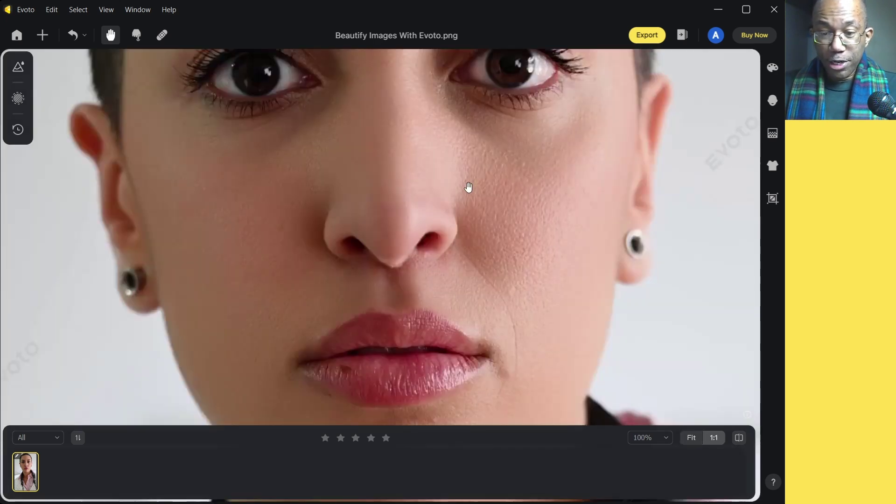
scroll(459, 170, "down", 3)
scroll(460, 154, "up", 2)
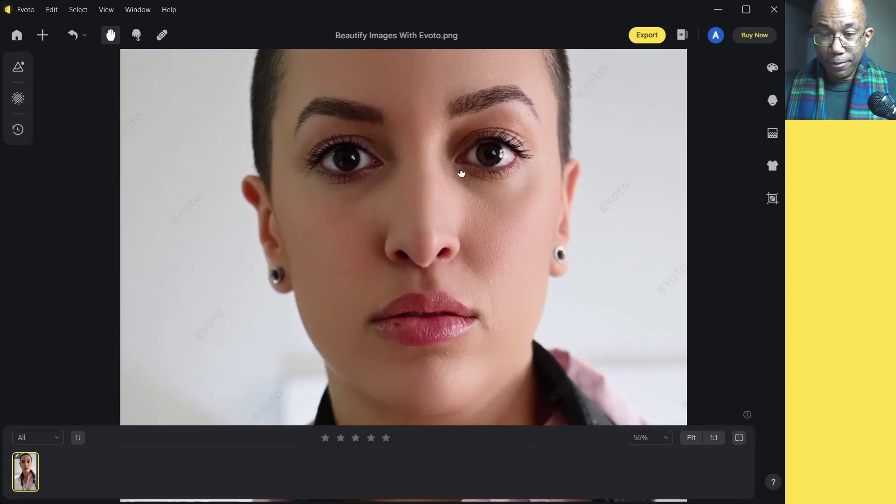